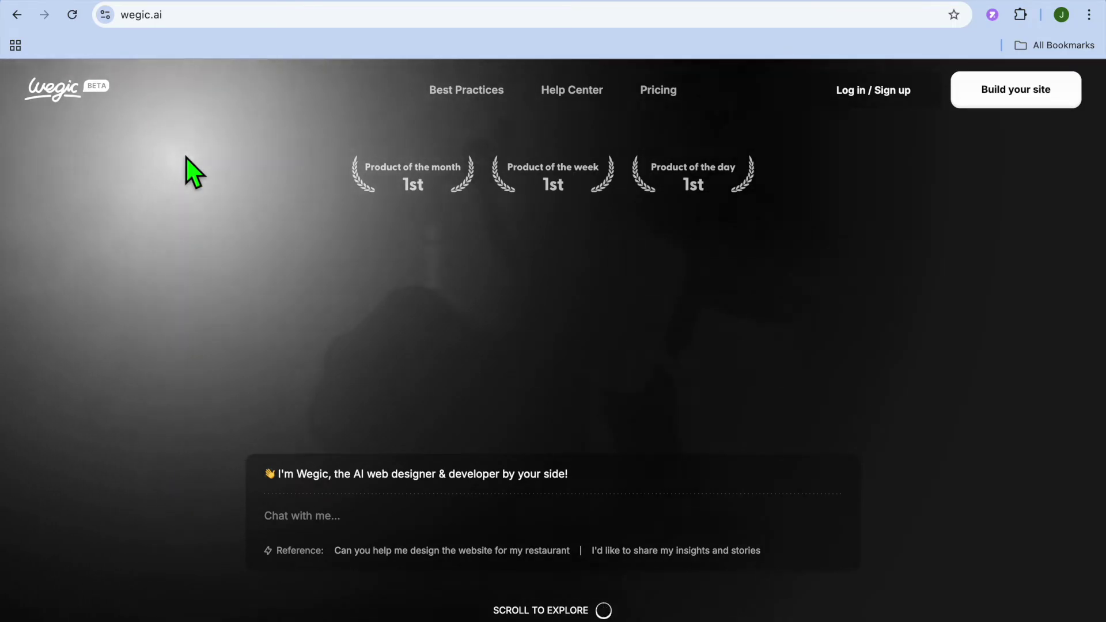
- Scroll the wegic.ai homepage and start a new site with 'Build your site'
scroll(185, 157, down, 5)
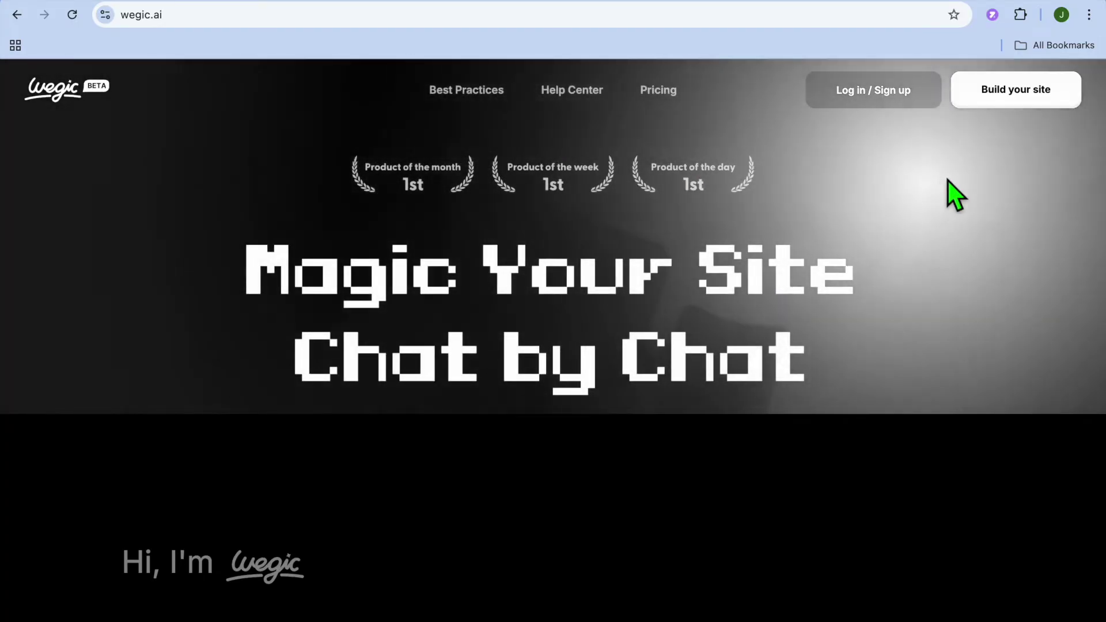
click(1017, 94)
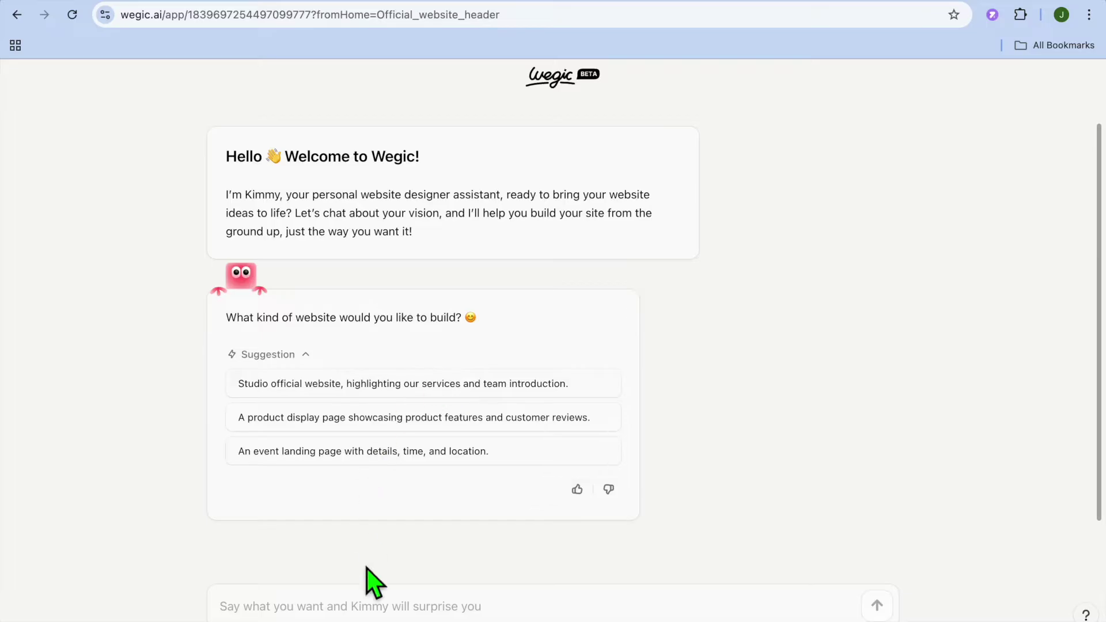
- Send Kimmy the suggestion 'An event landing page with details, time, and location.'
click(344, 606)
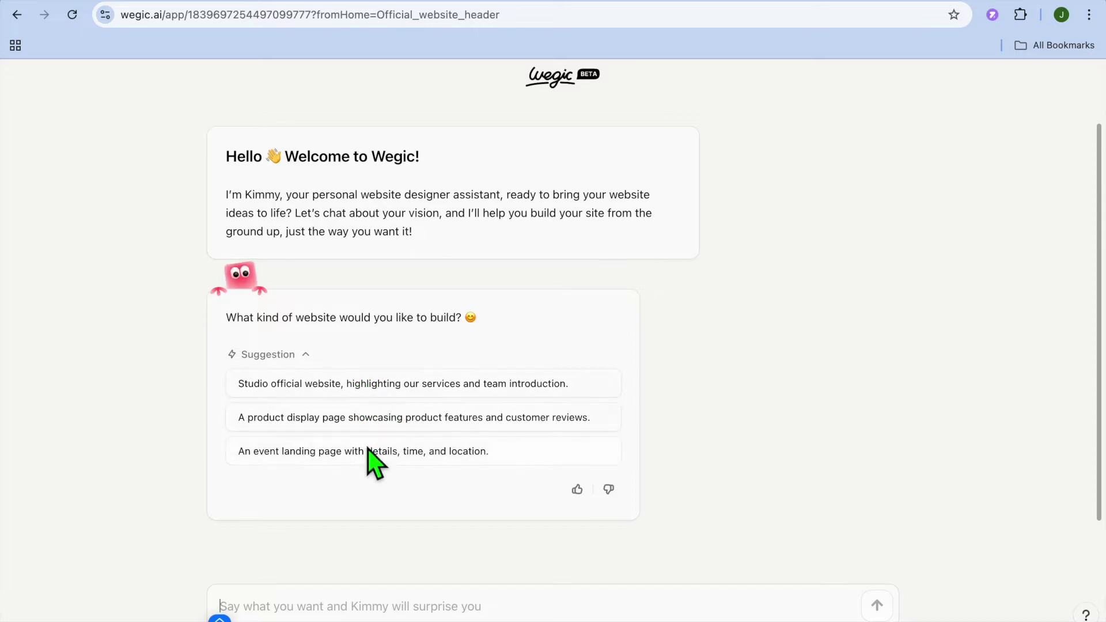
click(321, 463)
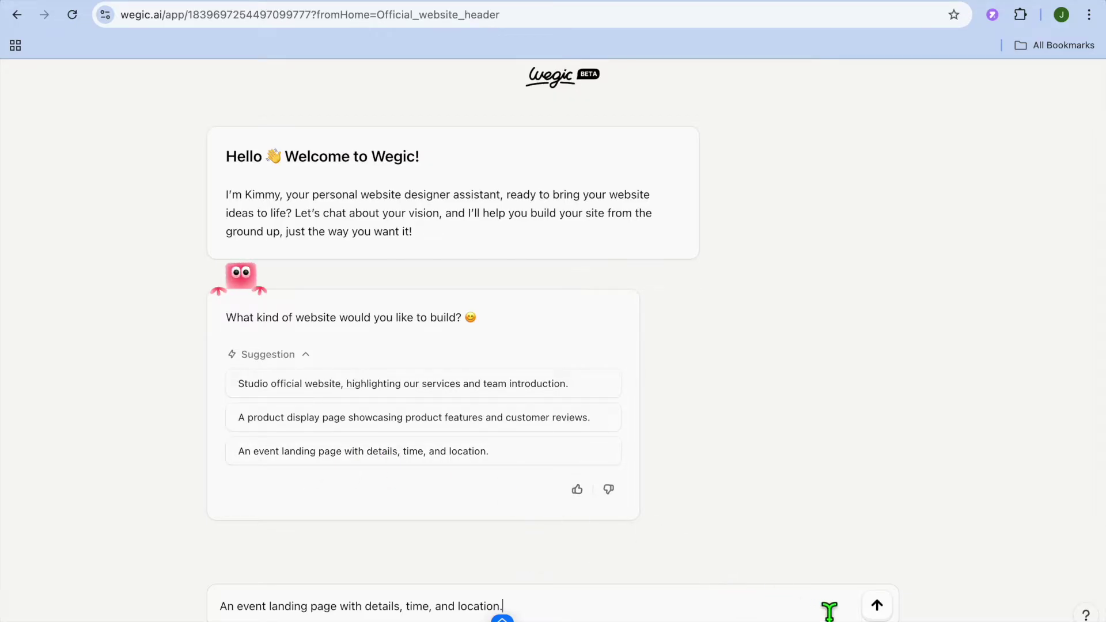
click(876, 605)
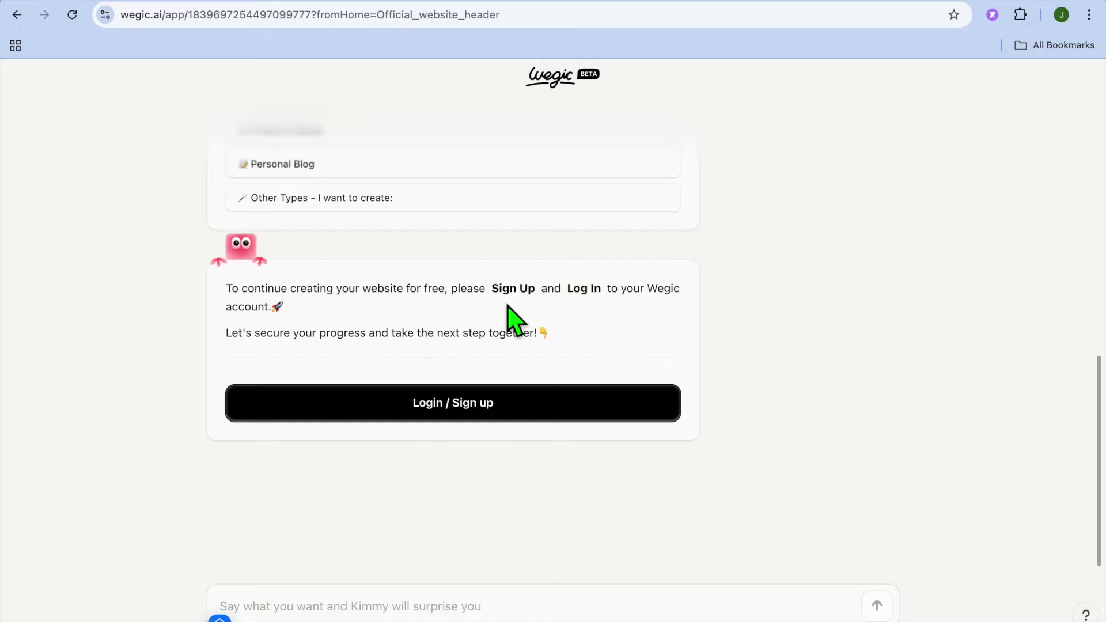
- Sign in to Wegic using Continue with Google
click(457, 409)
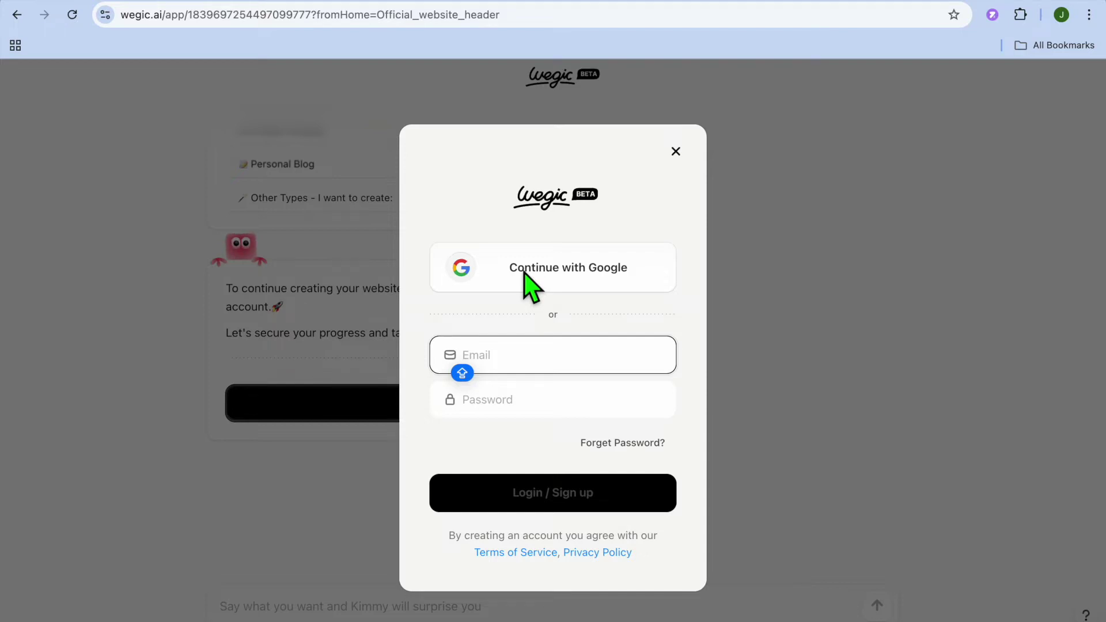
click(531, 286)
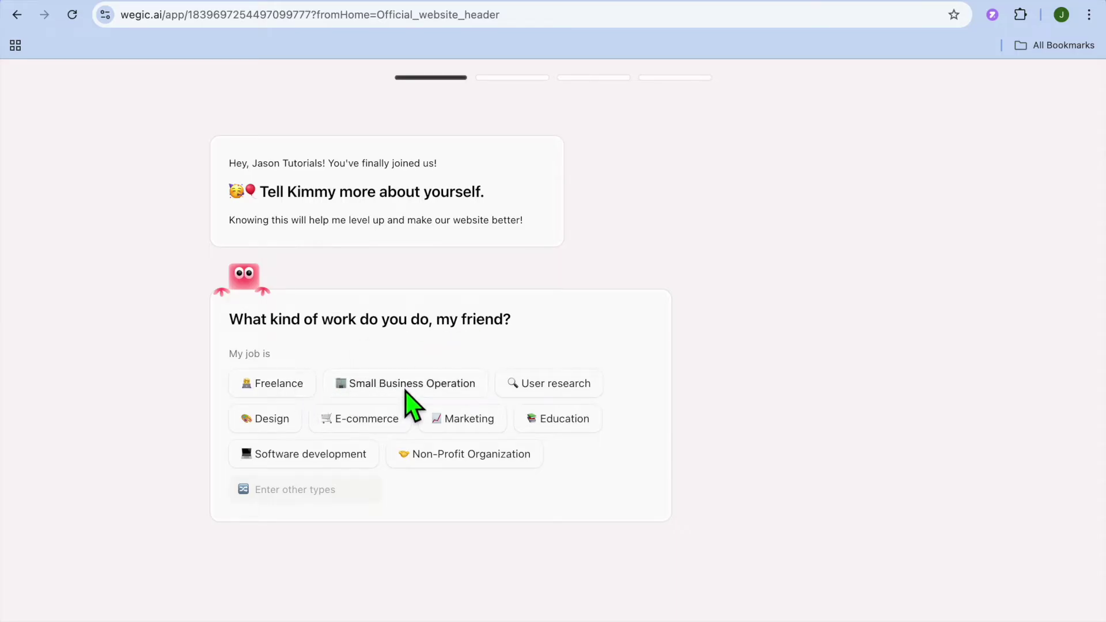
- Answer onboarding with Freelance, 'Yes, I have' and 'For personal use', then start creating
click(298, 386)
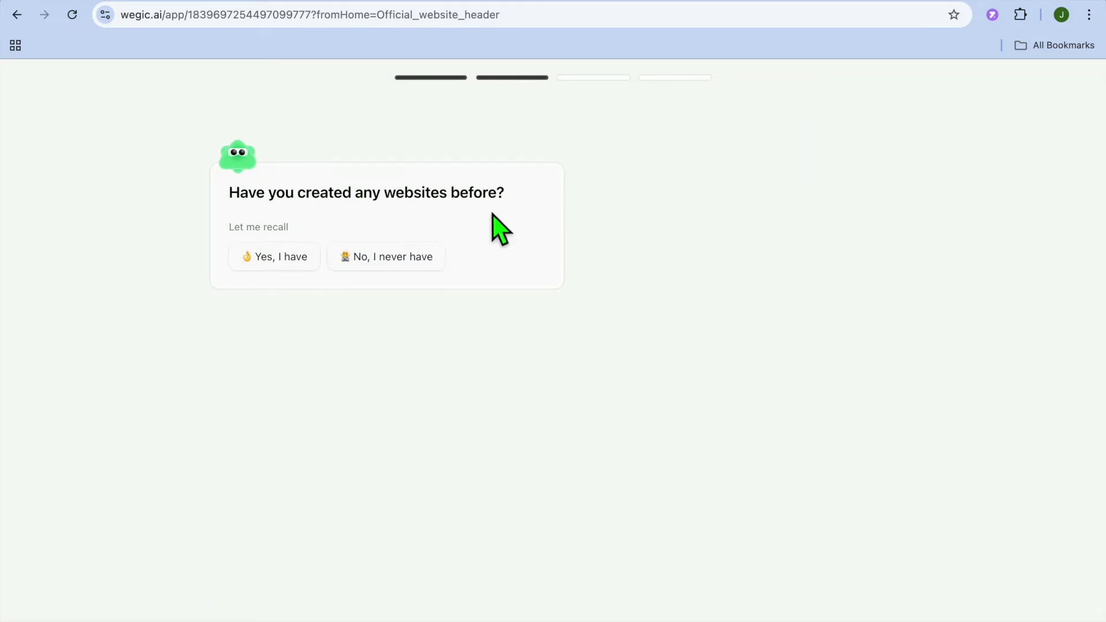
click(277, 257)
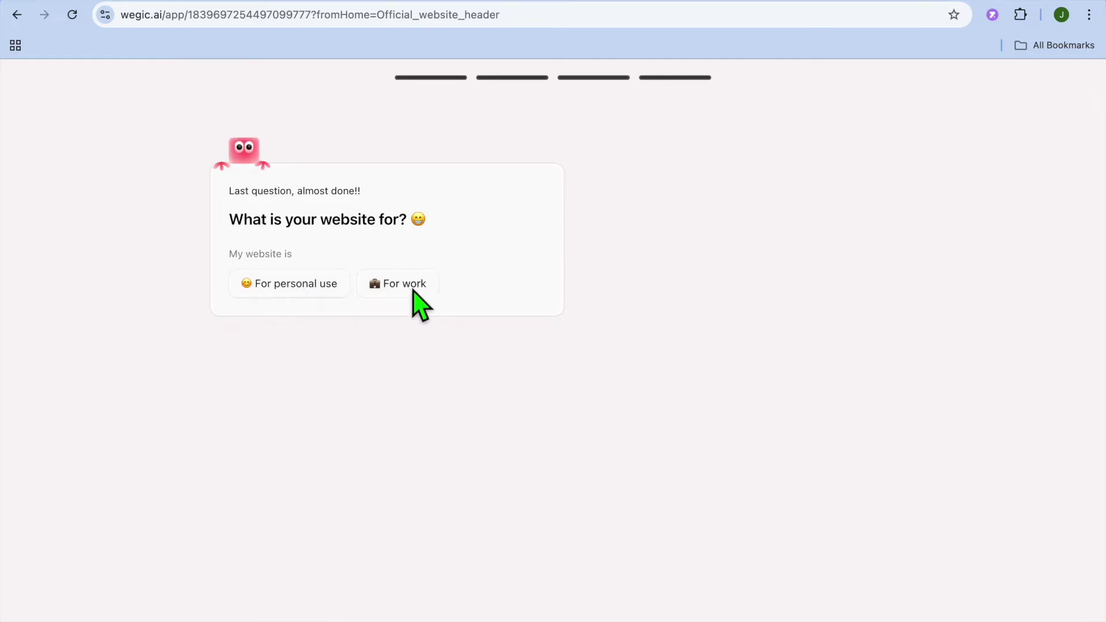
click(314, 291)
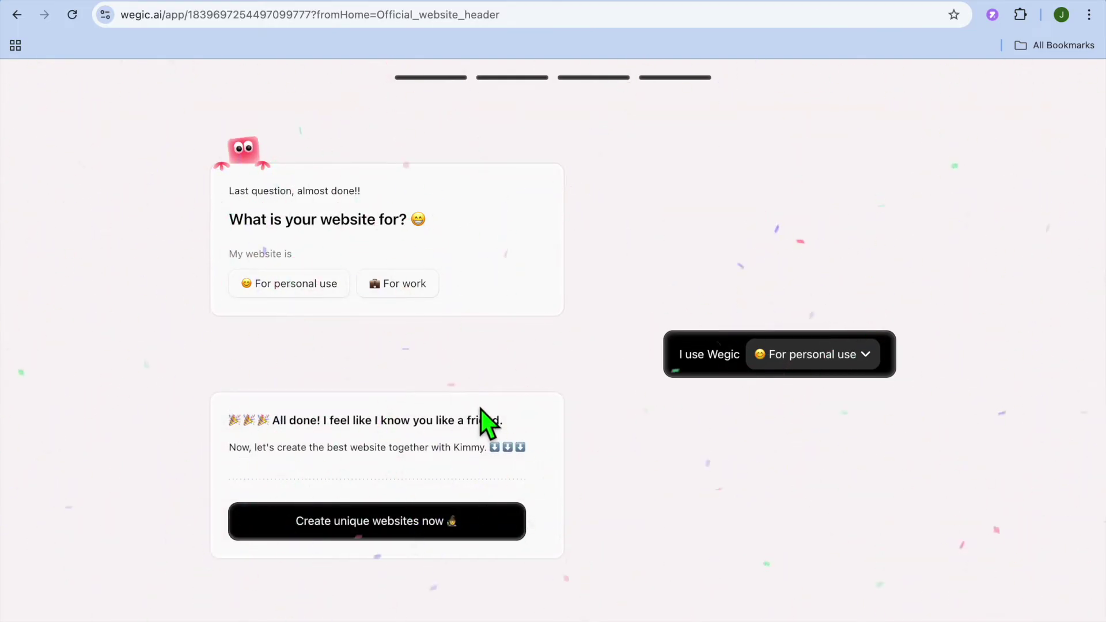
click(423, 523)
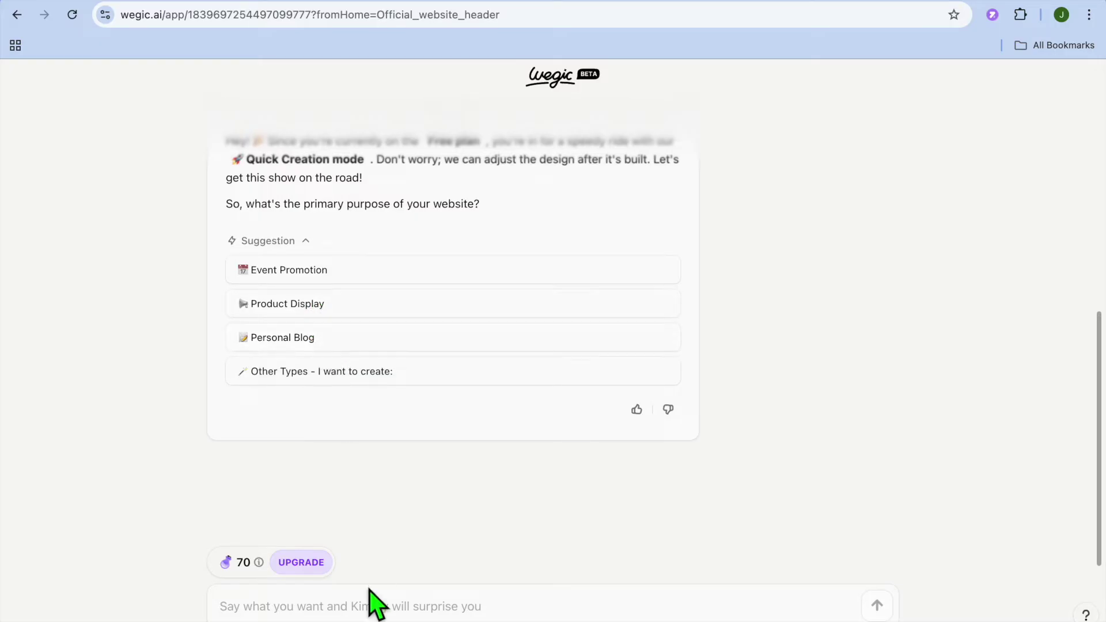
- Tell Kimmy the purpose is Personal Blog and the event name is Event Extravaganza
click(345, 611)
click(357, 341)
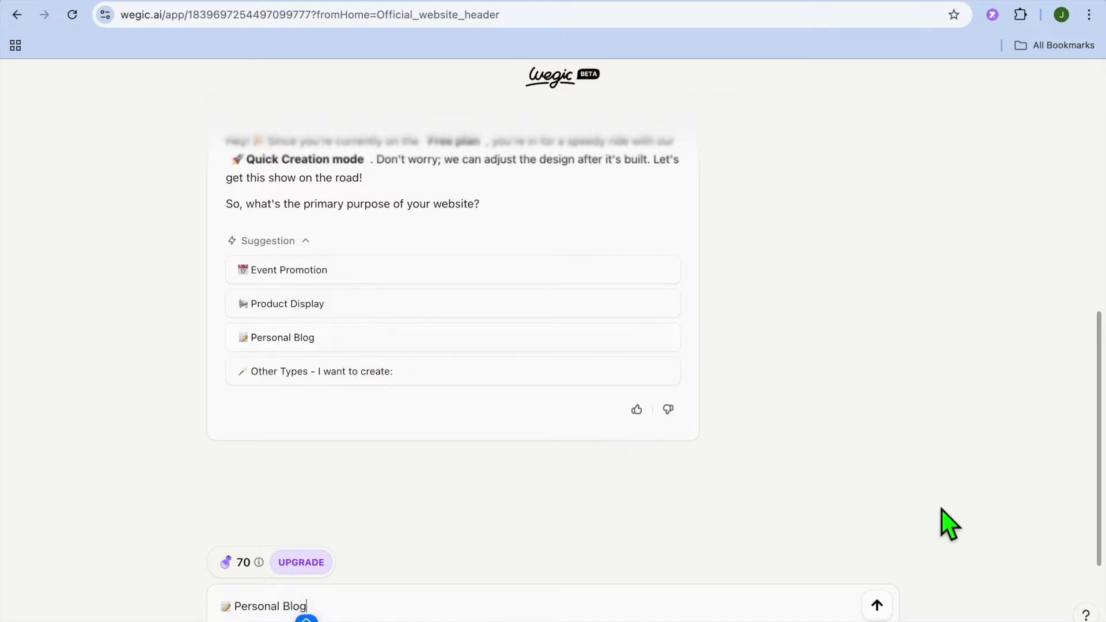
click(881, 611)
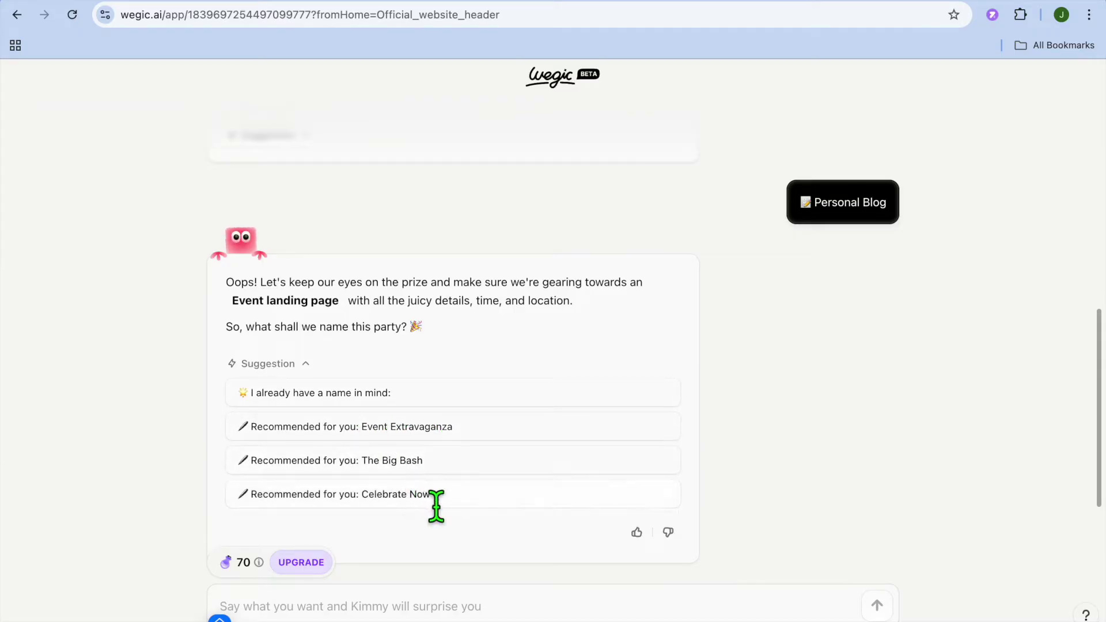
click(454, 431)
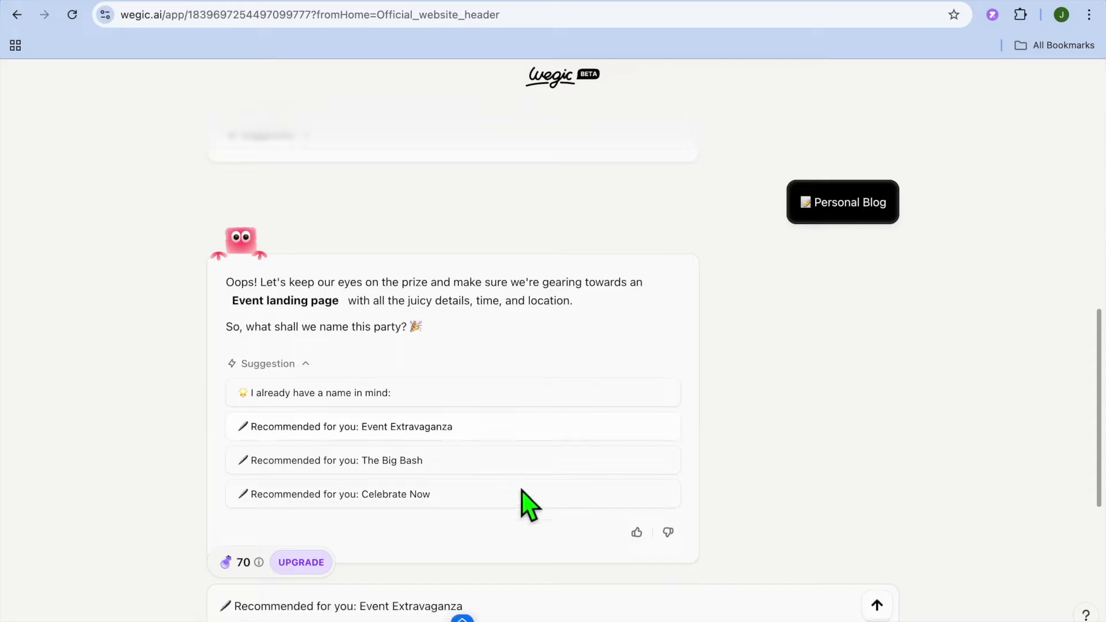
click(877, 605)
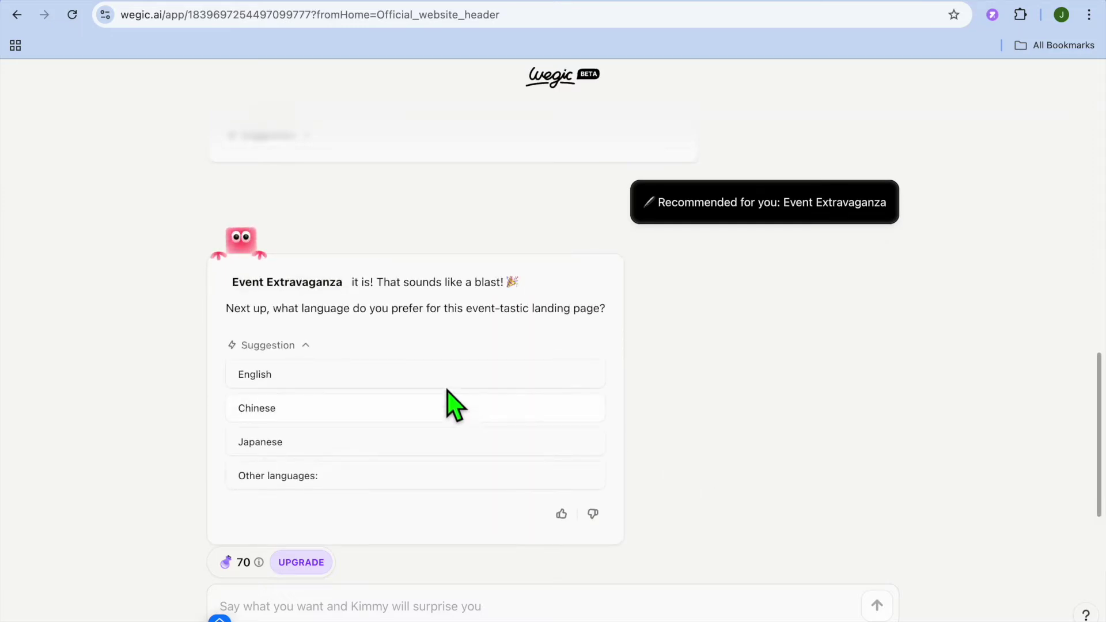
- Choose English as the site language and confirm the summary to generate the site
click(347, 378)
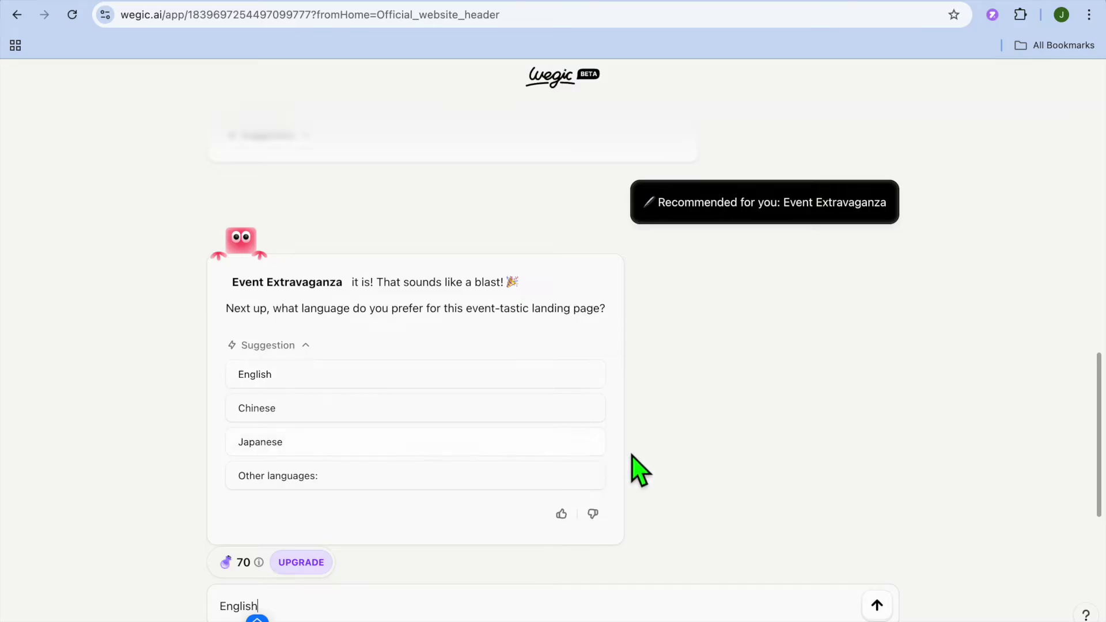
click(877, 604)
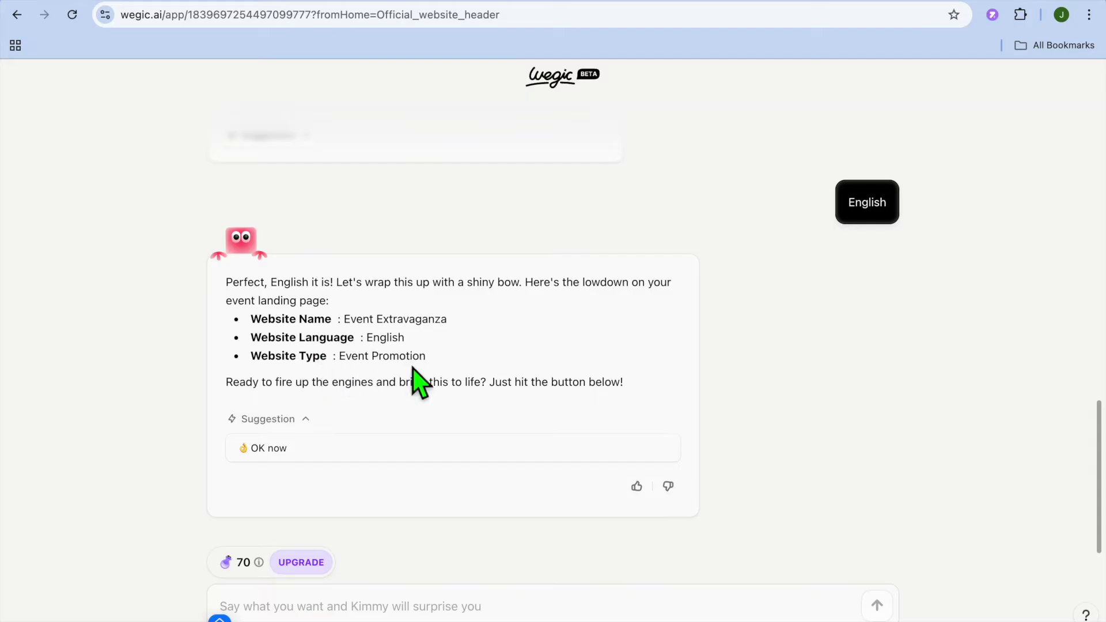
click(388, 445)
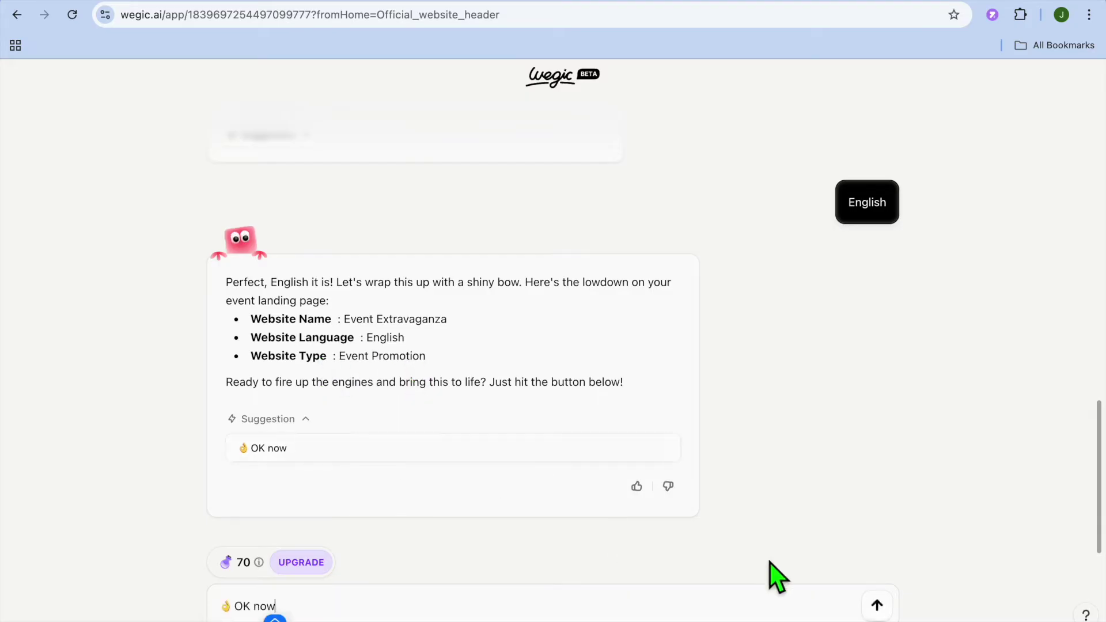
click(884, 608)
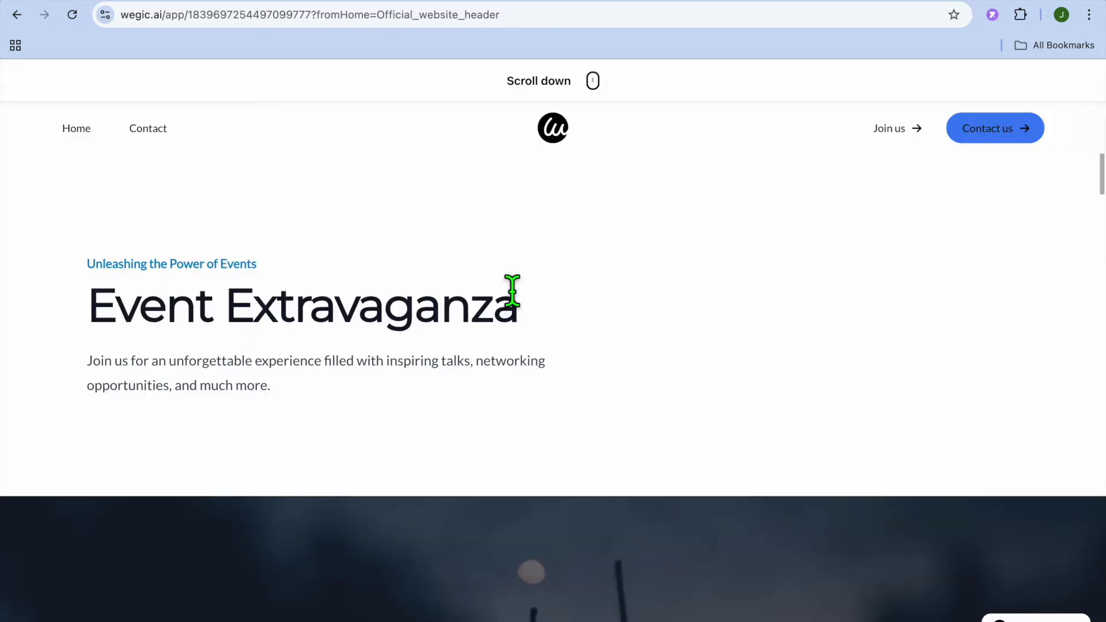
- Scroll through the Event Extravaganza preview and switch it to the mobile layout
scroll(511, 291, down, 5)
scroll(509, 282, down, 20)
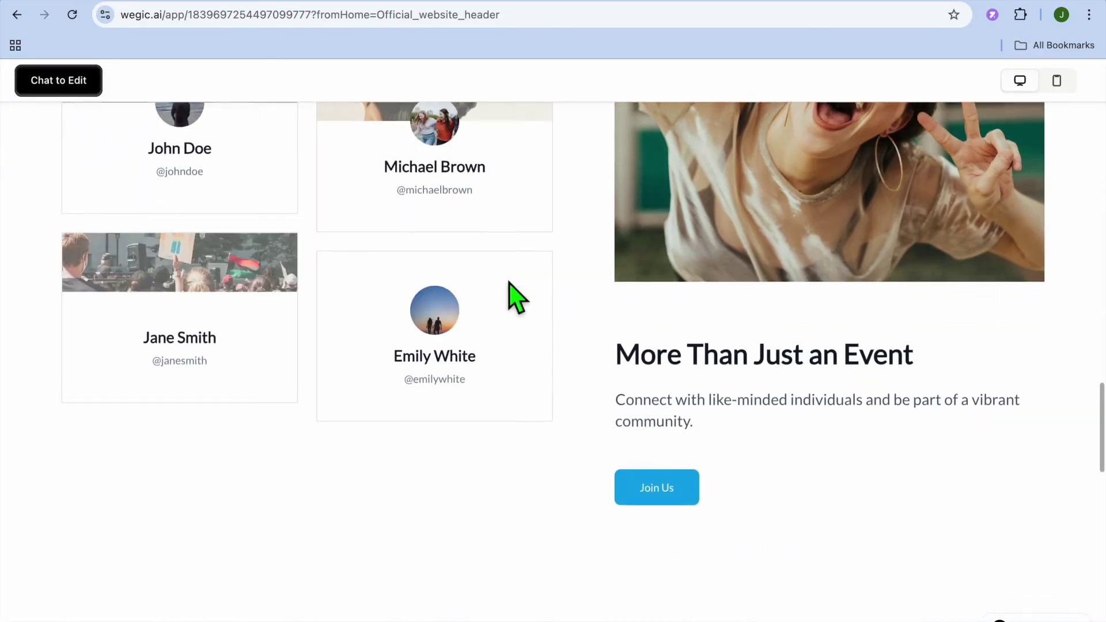
scroll(517, 296, down, 15)
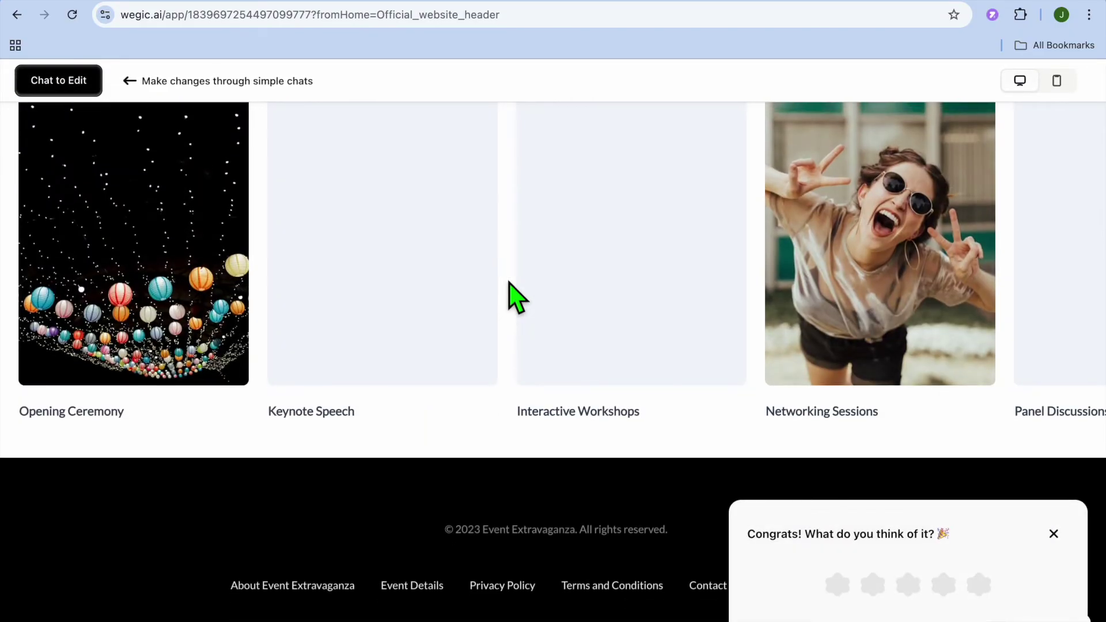
scroll(509, 282, up, 15)
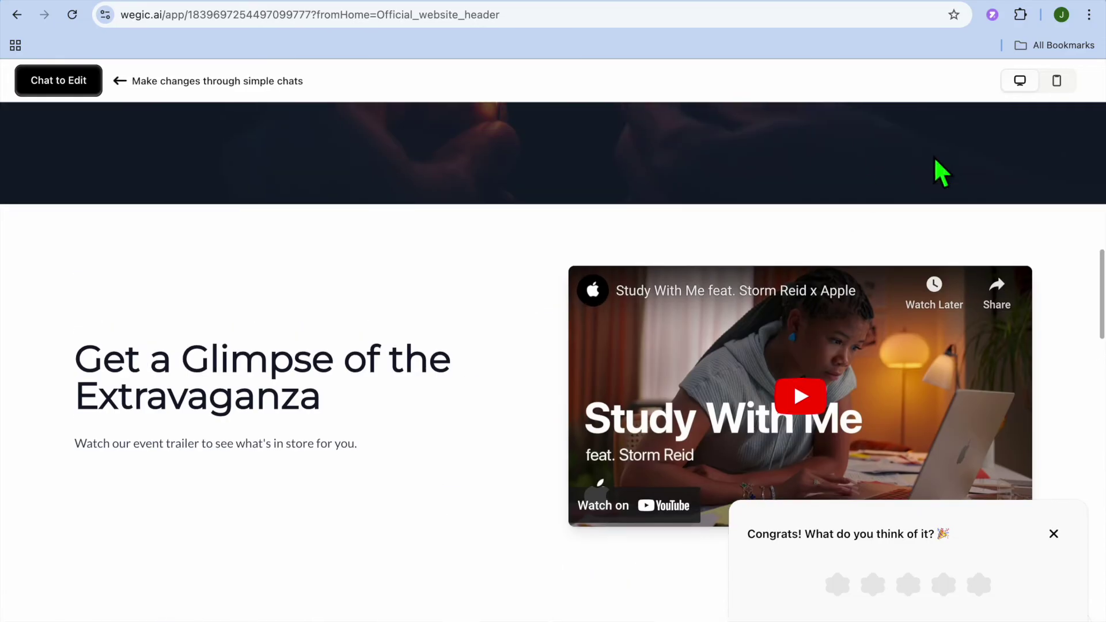
click(1057, 84)
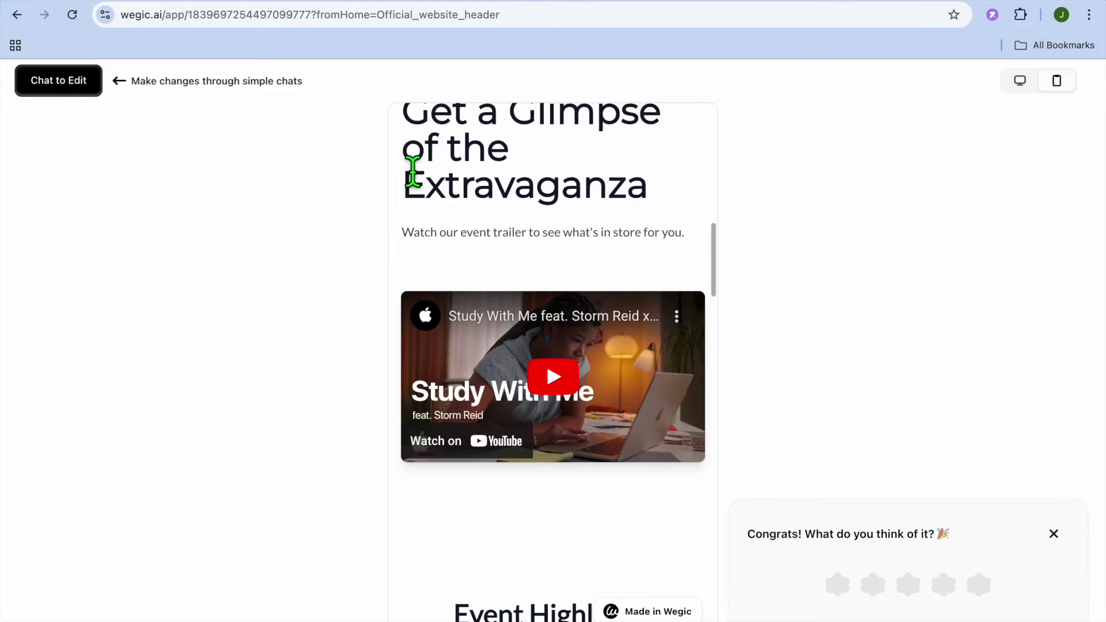
- Enter Chat to Edit and send 'Add X and LinkedIn icons below the main button.'
click(77, 84)
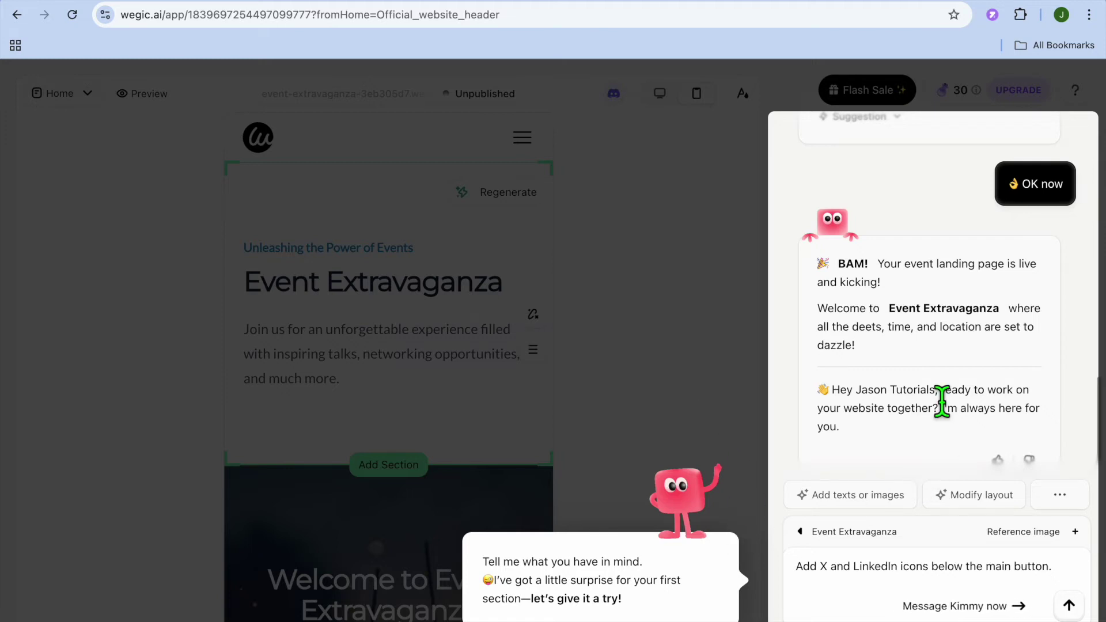
scroll(989, 365, up, 15)
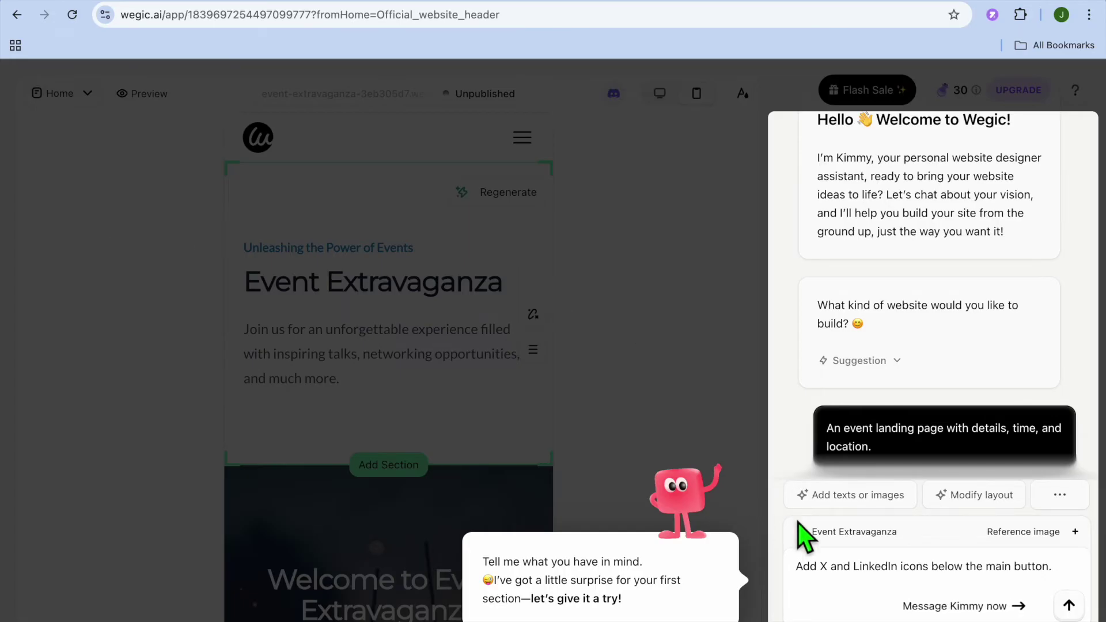
click(1068, 605)
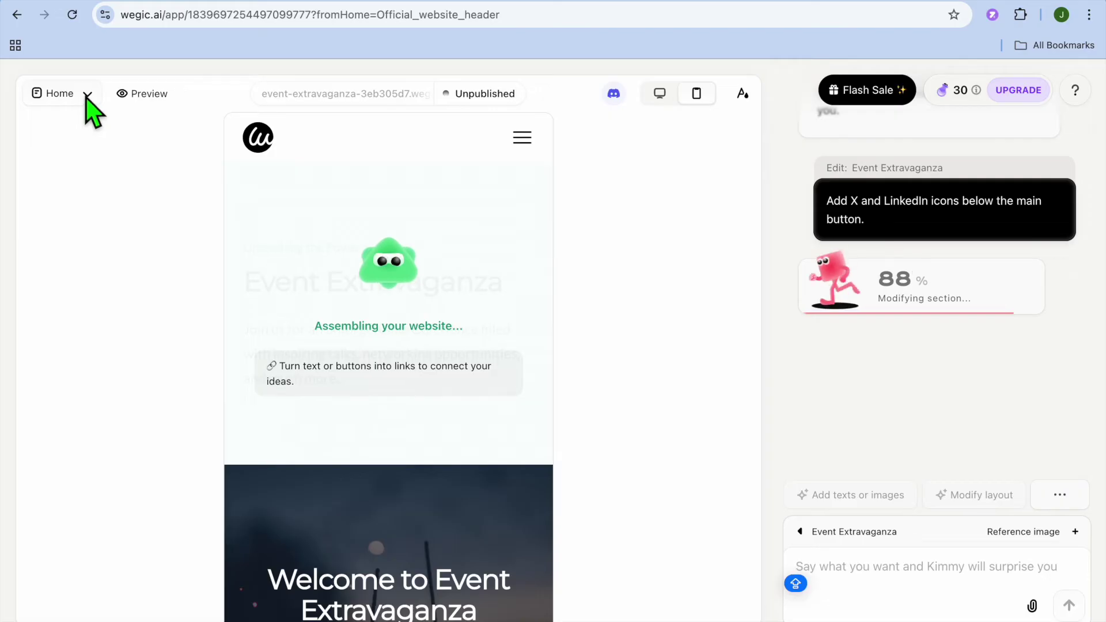
- Try adding a page, dismiss the Wegic Plans offer, and switch to the Details page
click(88, 95)
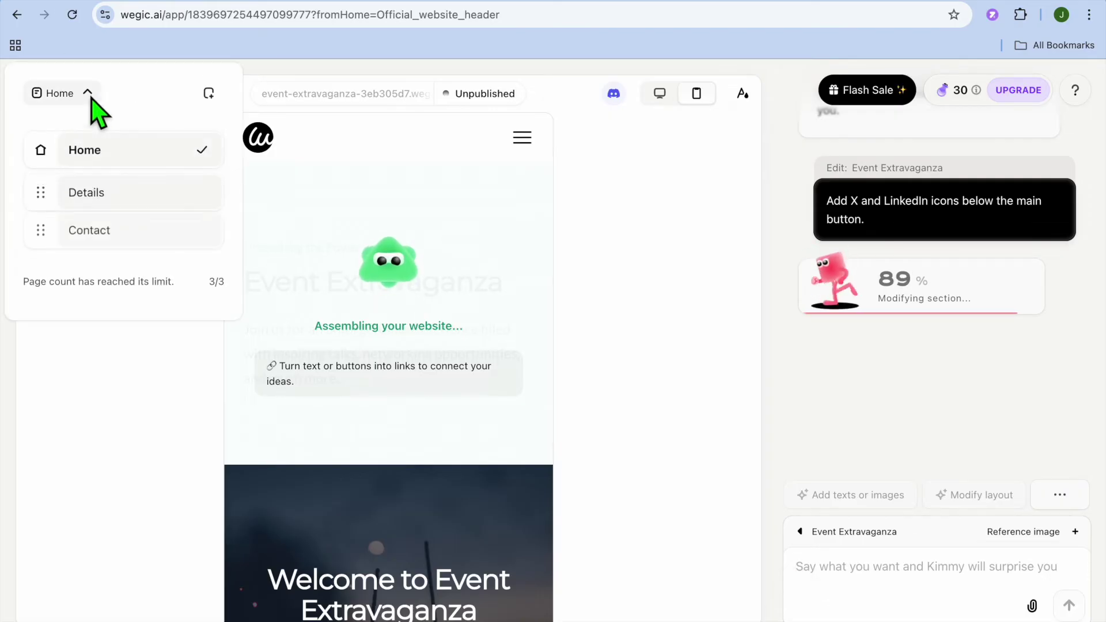
click(211, 94)
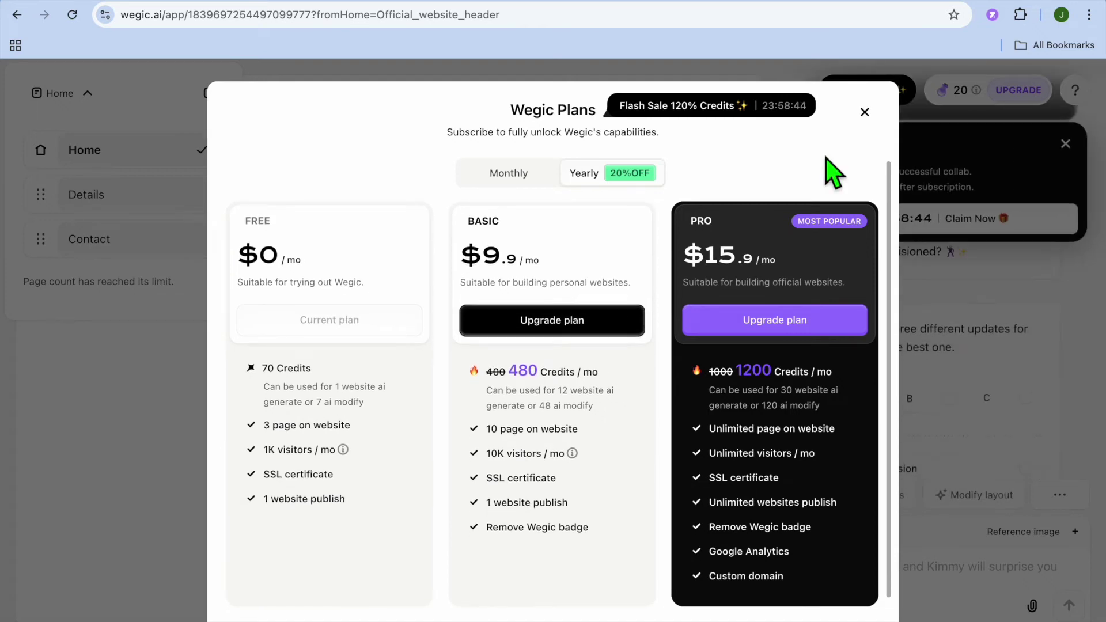
click(864, 113)
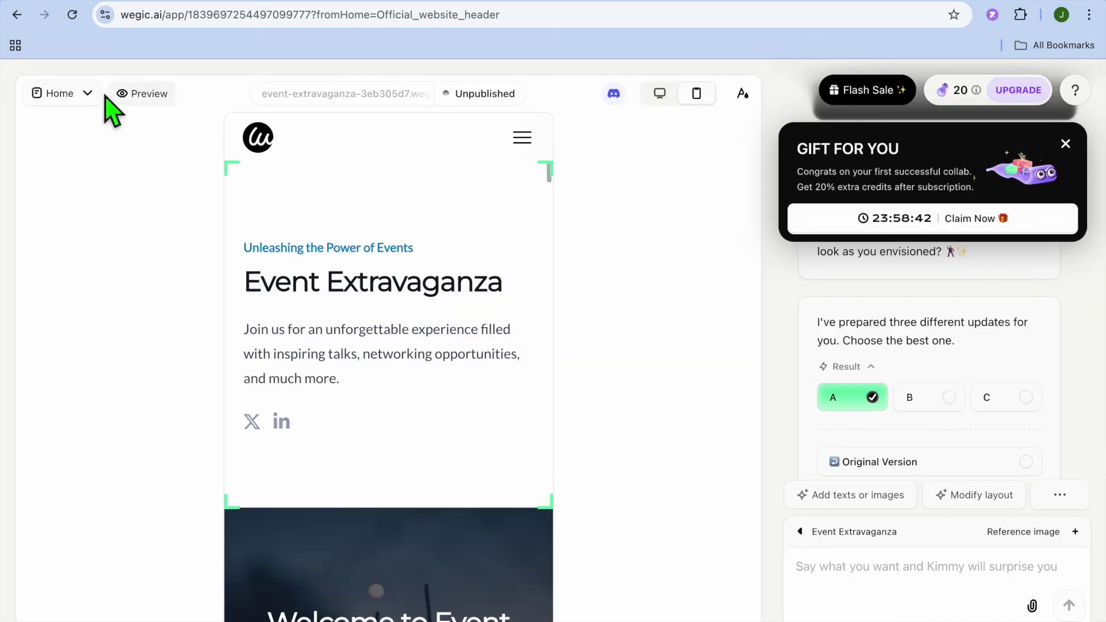
click(91, 95)
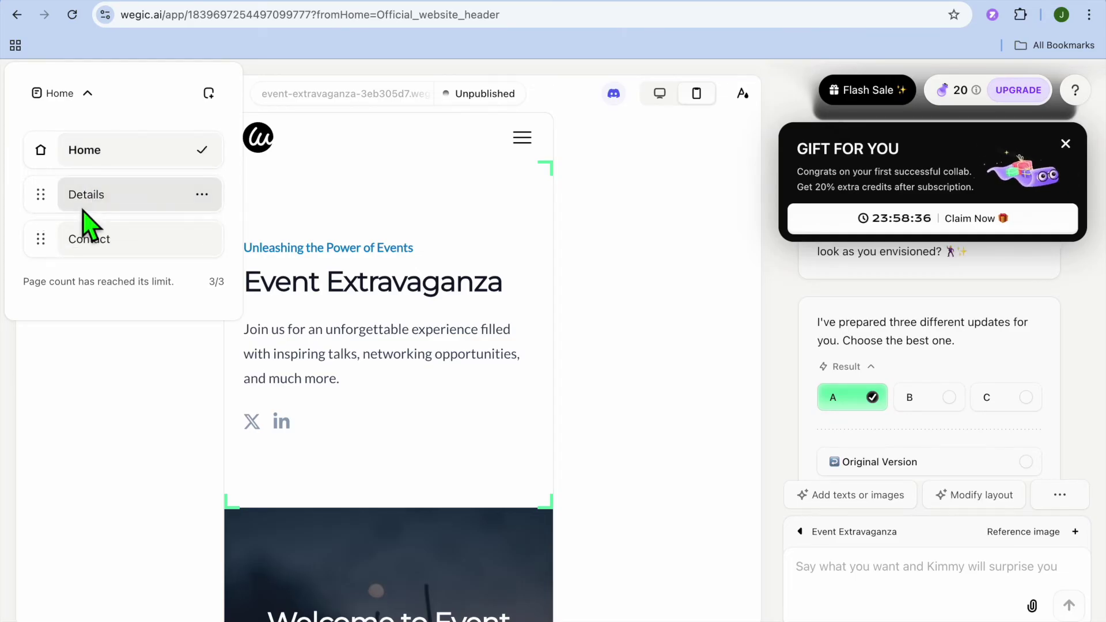
click(83, 210)
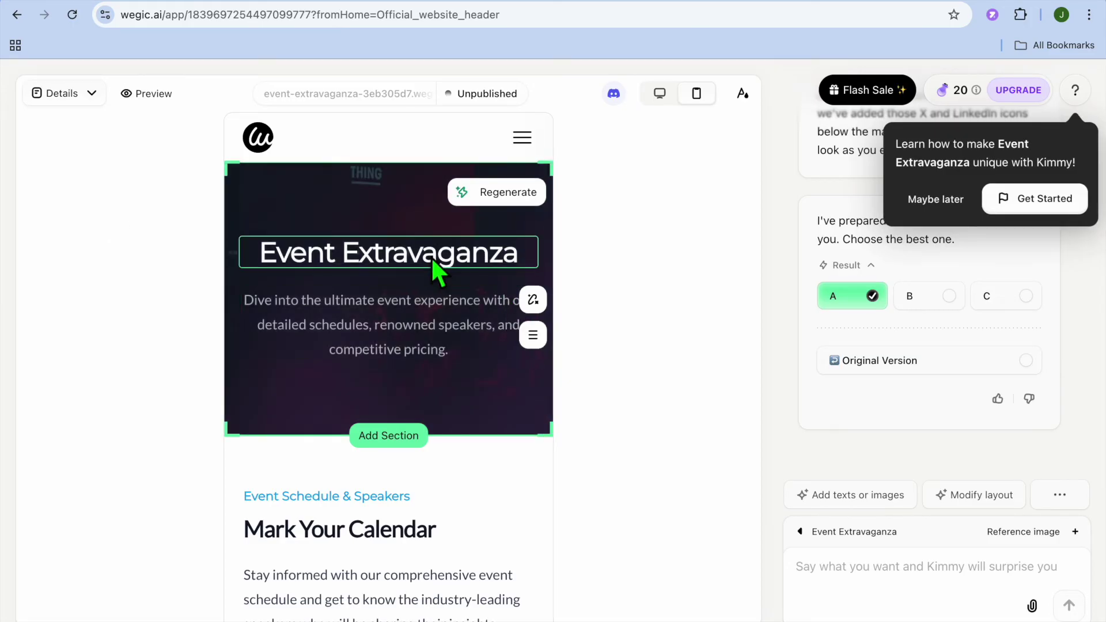
- Open the Details page's Event Extravaganza heading for text editing, then exit editing
click(442, 260)
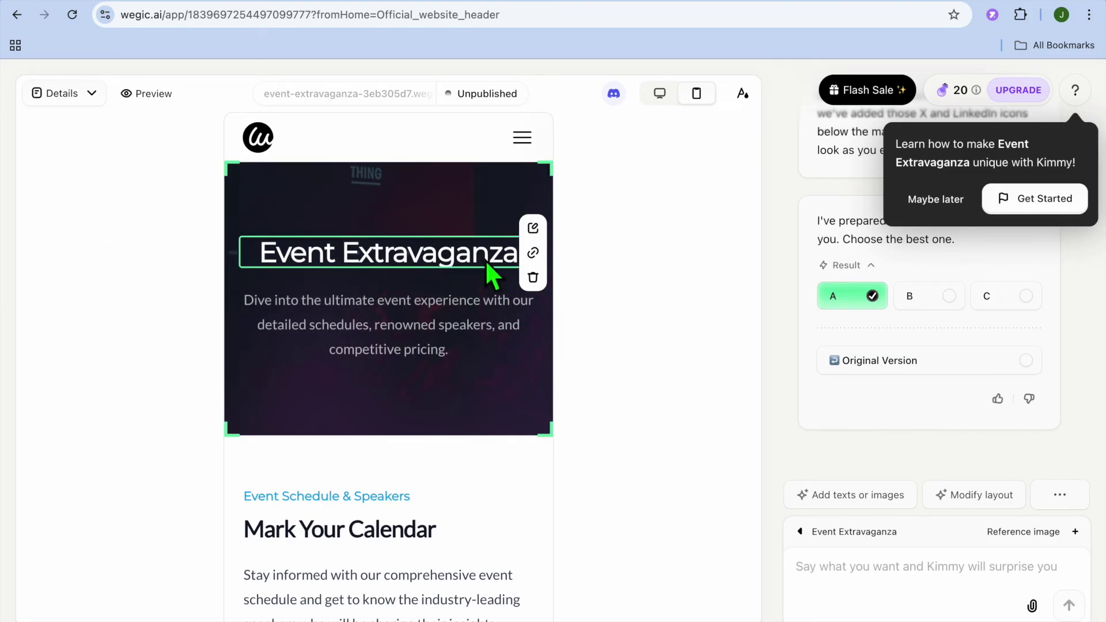
click(445, 254)
click(533, 228)
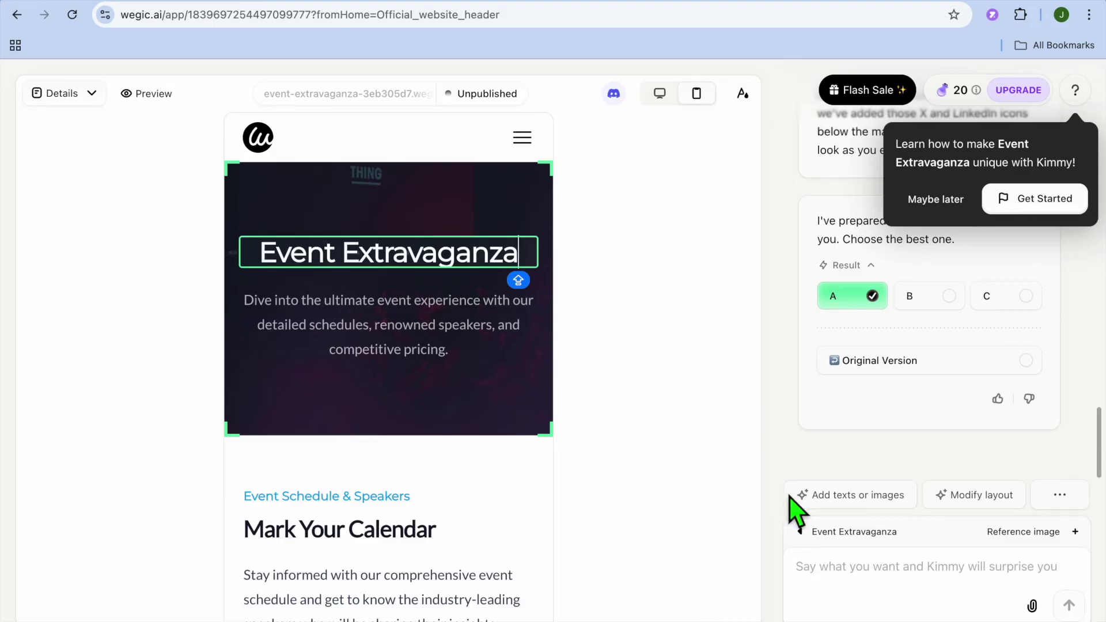
click(855, 582)
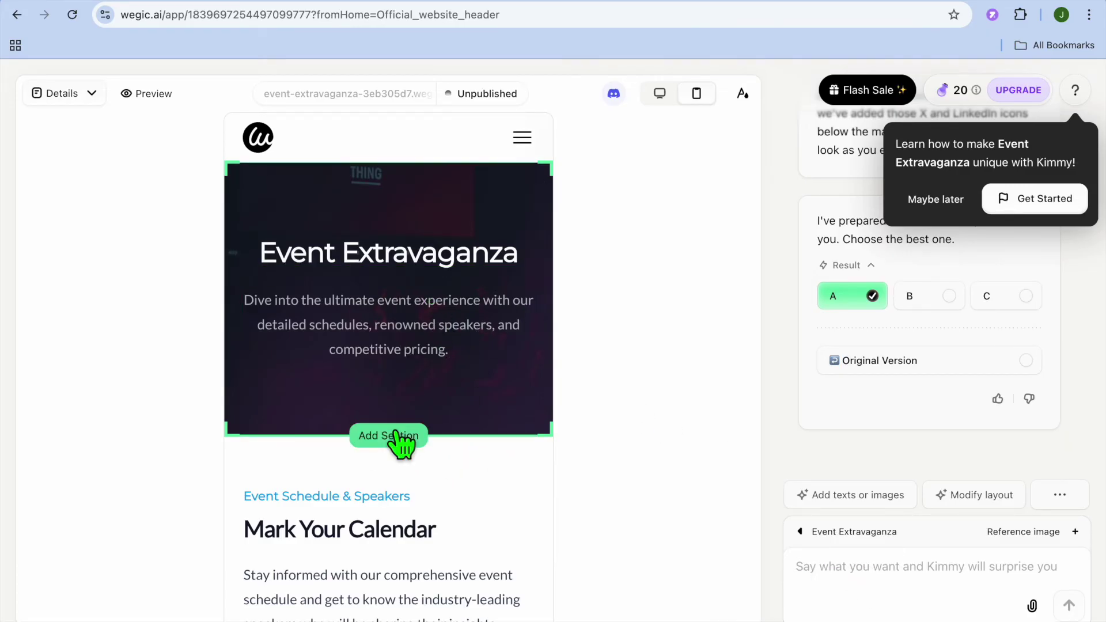
- Add a blank section below the hero, then have Kimmy redesign the testimonial section
click(397, 437)
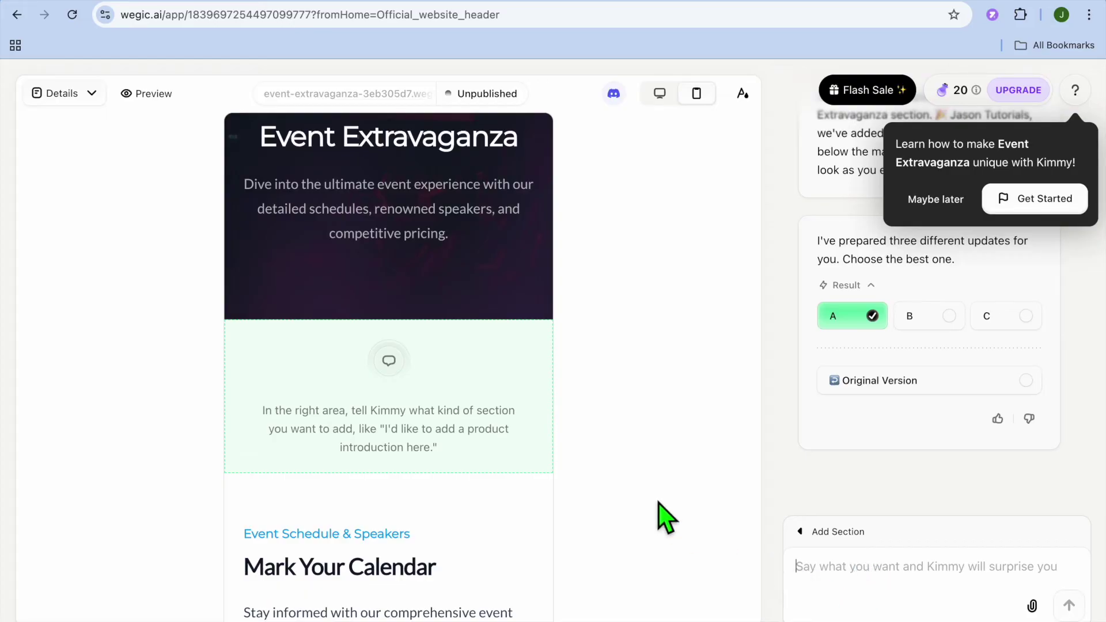
scroll(511, 452, down, 10)
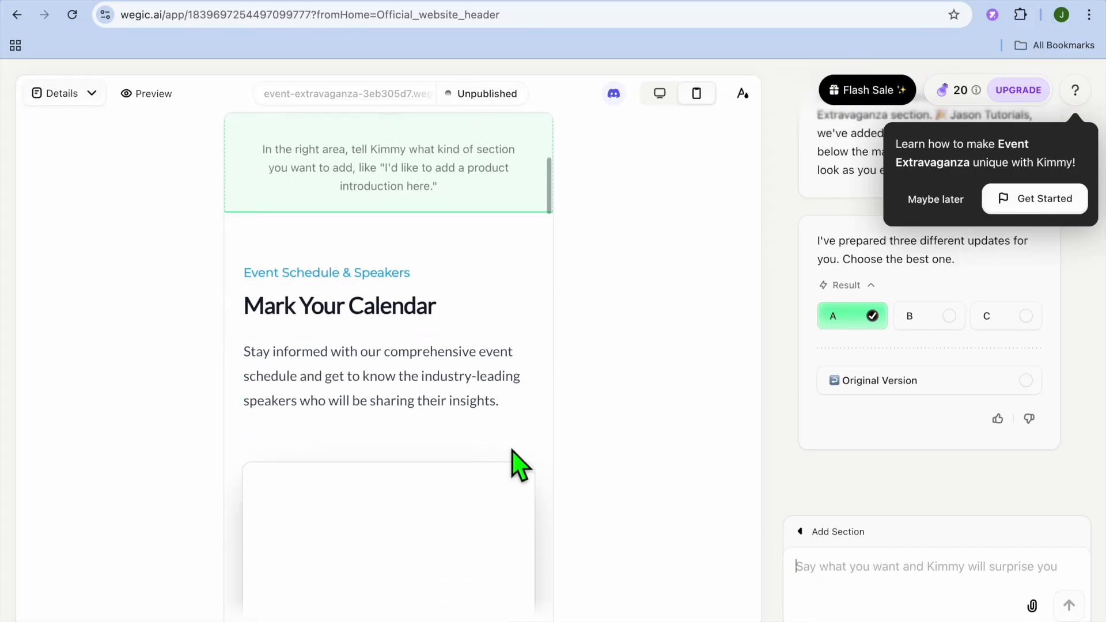
scroll(518, 465, down, 3)
scroll(519, 466, down, 10)
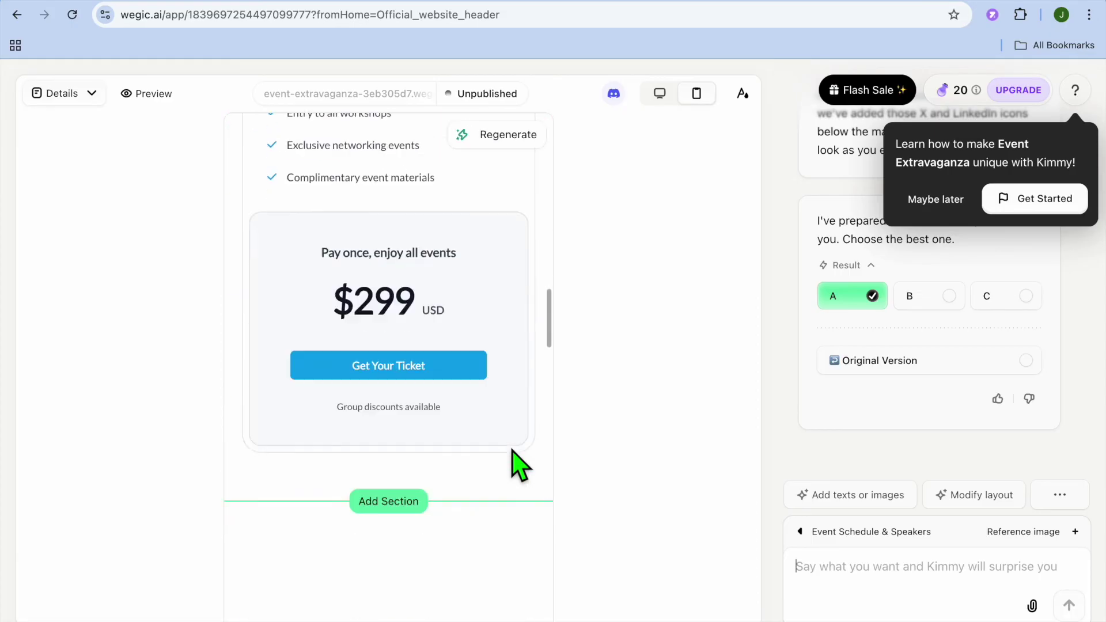
scroll(518, 466, down, 1)
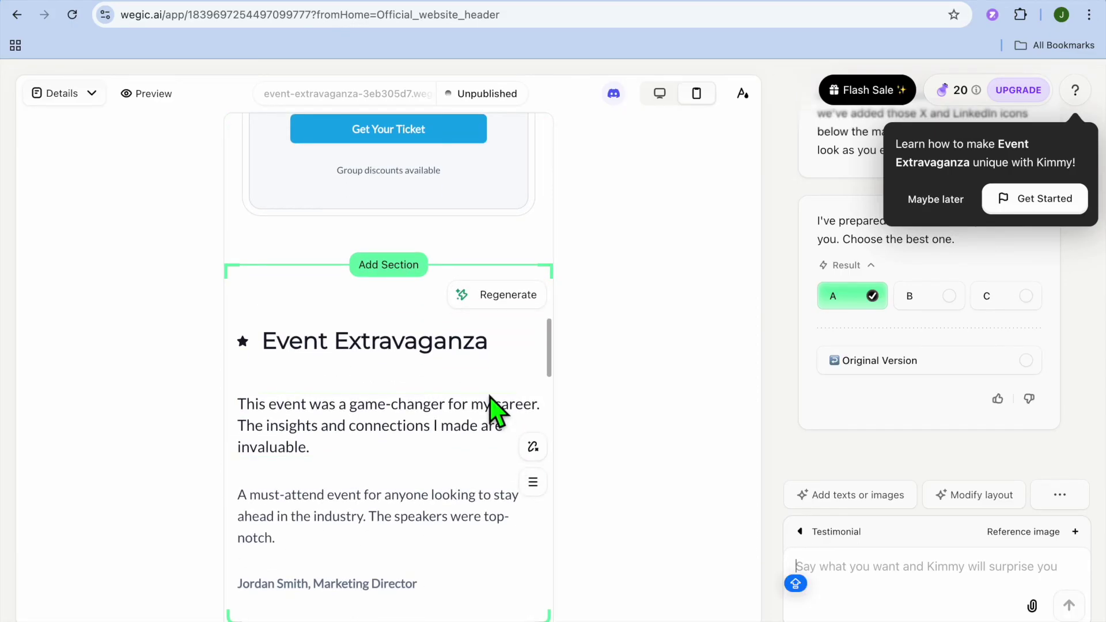
click(506, 295)
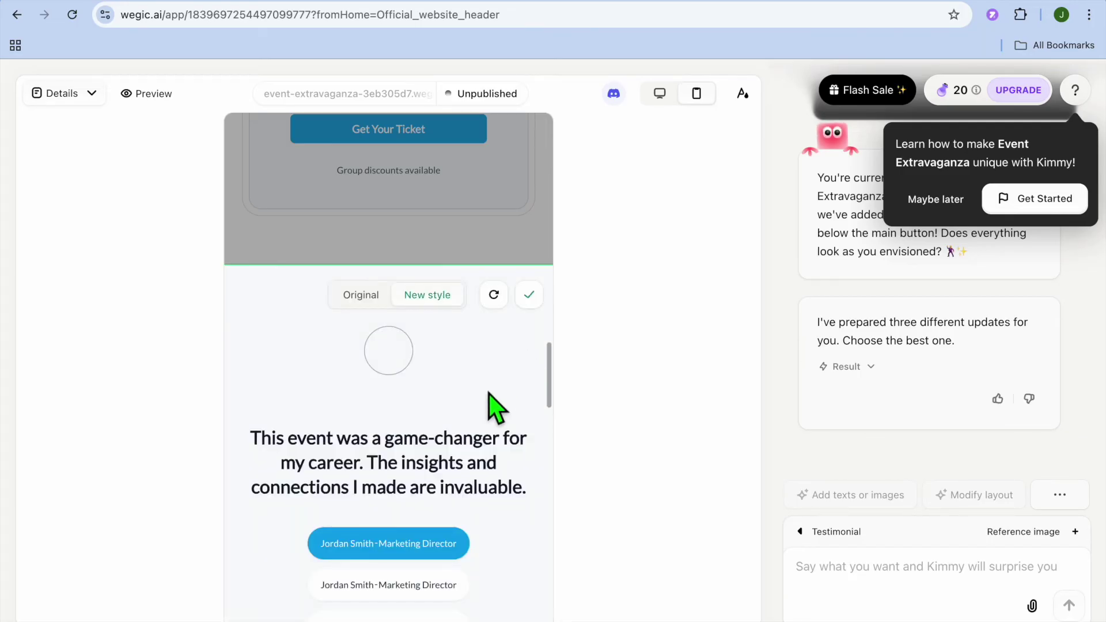
- Compare the original and regenerated testimonial layouts, keep the centered-quote design, and scroll through the FAQ
scroll(493, 403, down, 3)
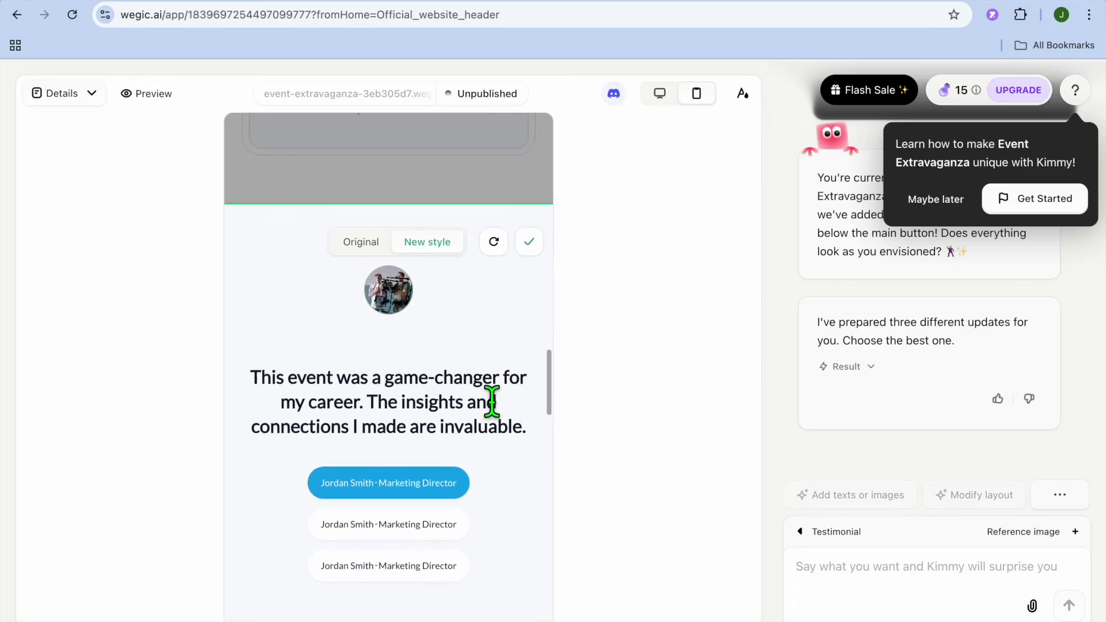
click(367, 228)
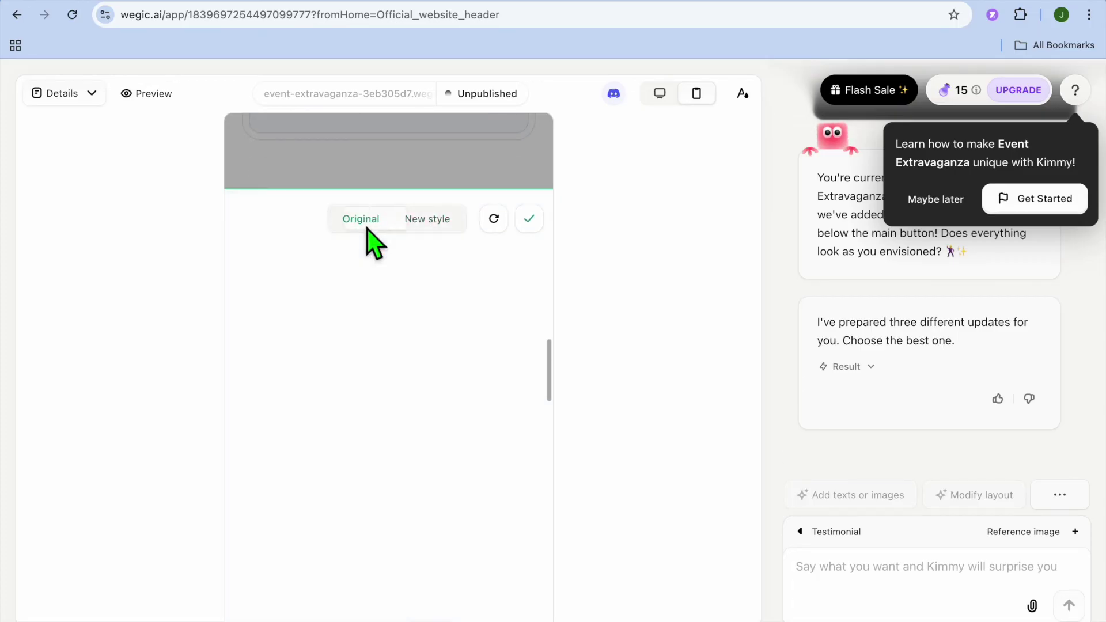
click(426, 225)
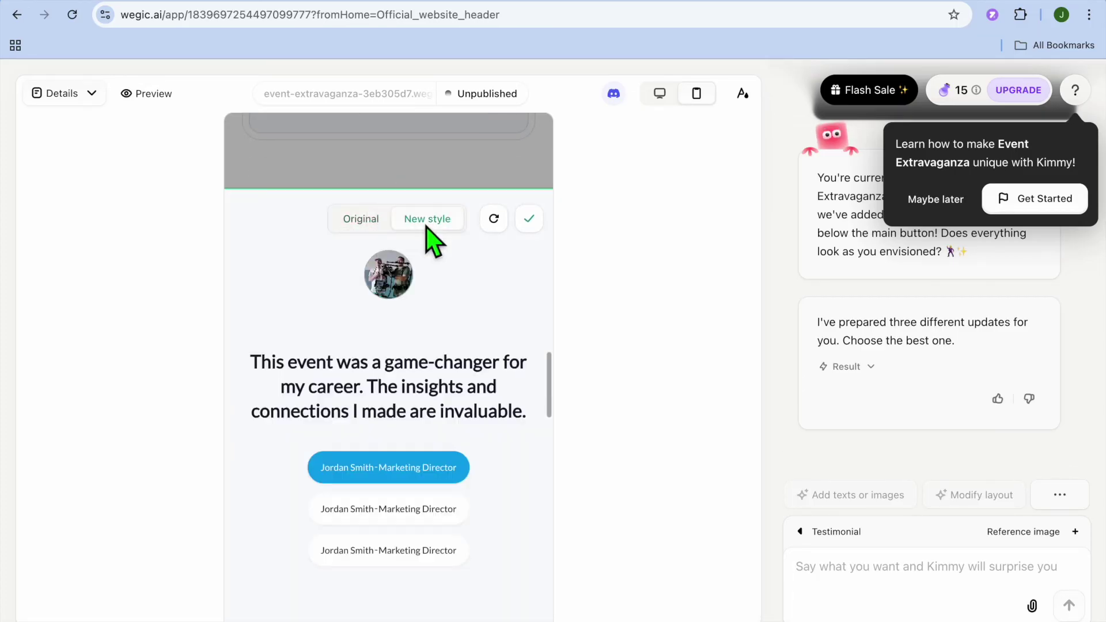
click(538, 221)
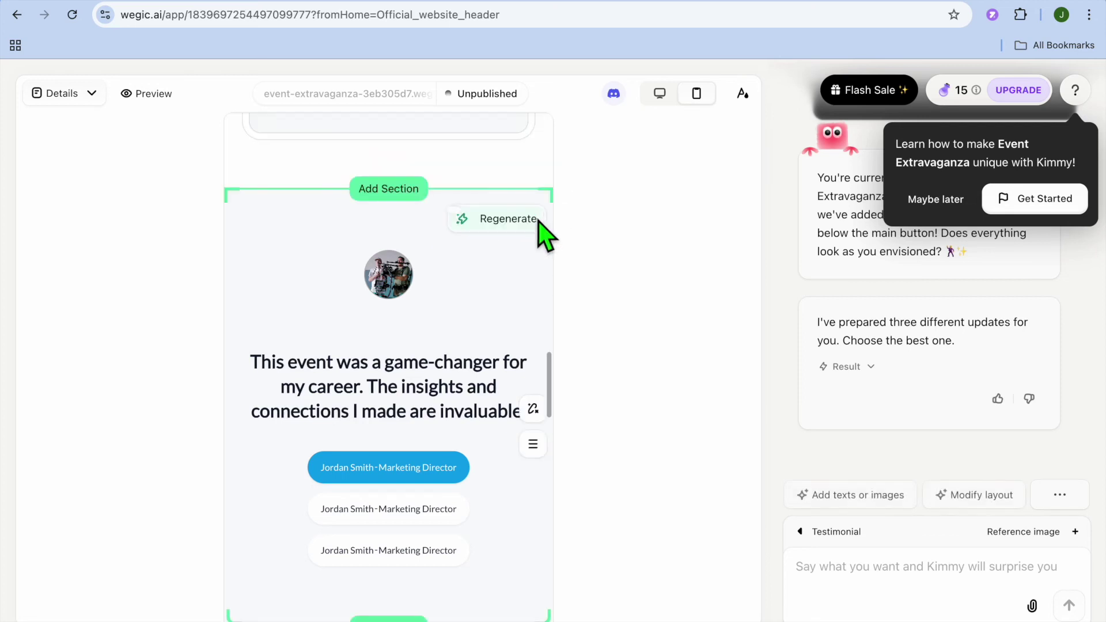
scroll(467, 377, down, 5)
scroll(468, 386, down, 5)
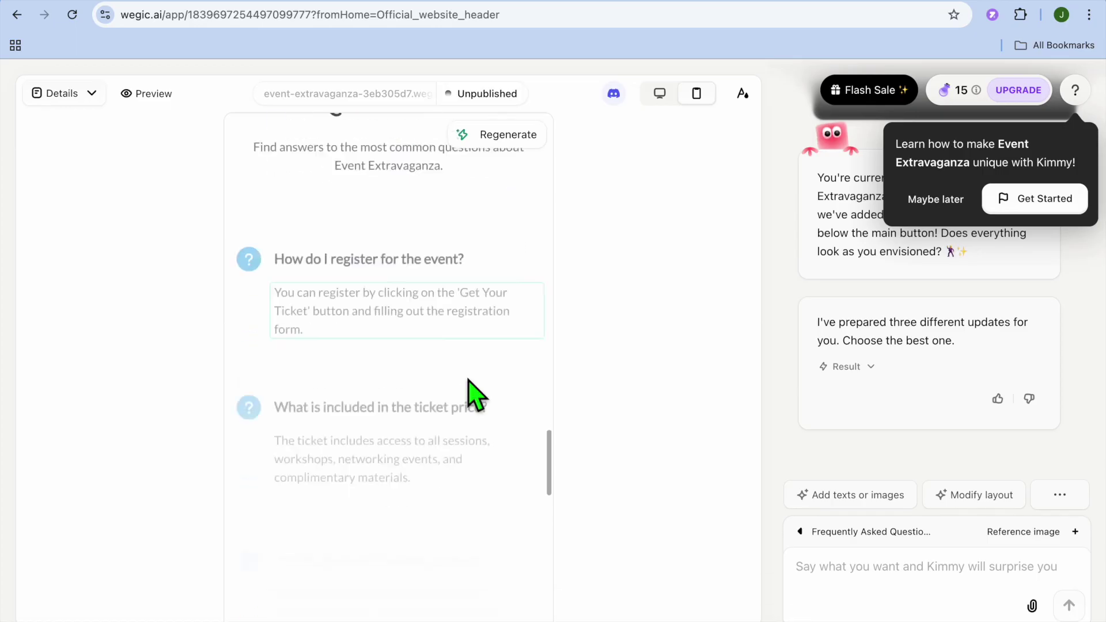
scroll(469, 395, up, 8)
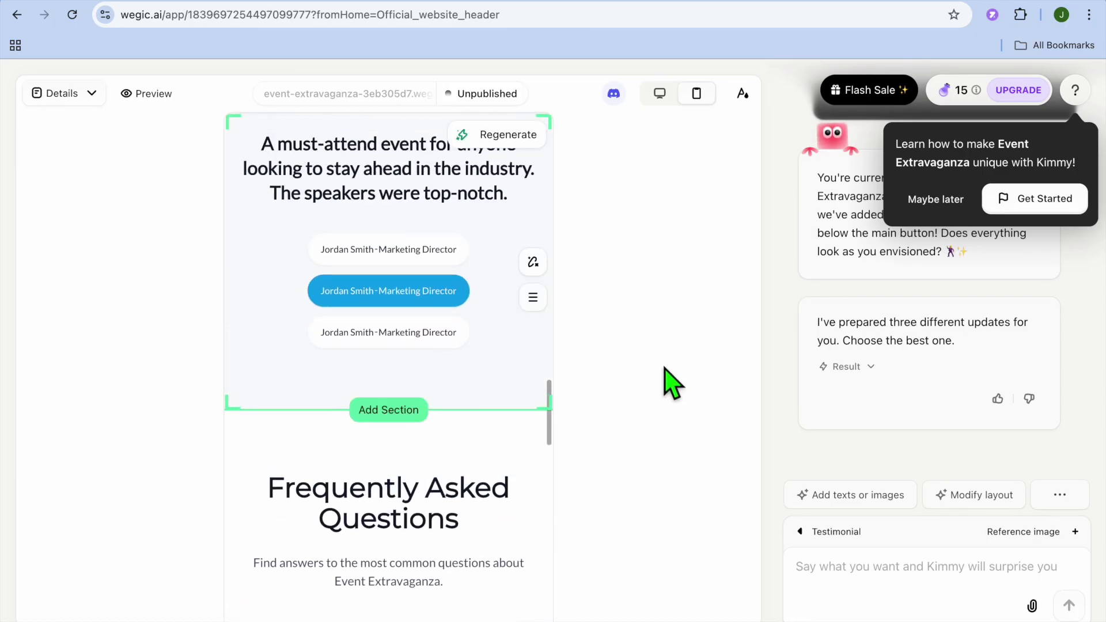
click(743, 95)
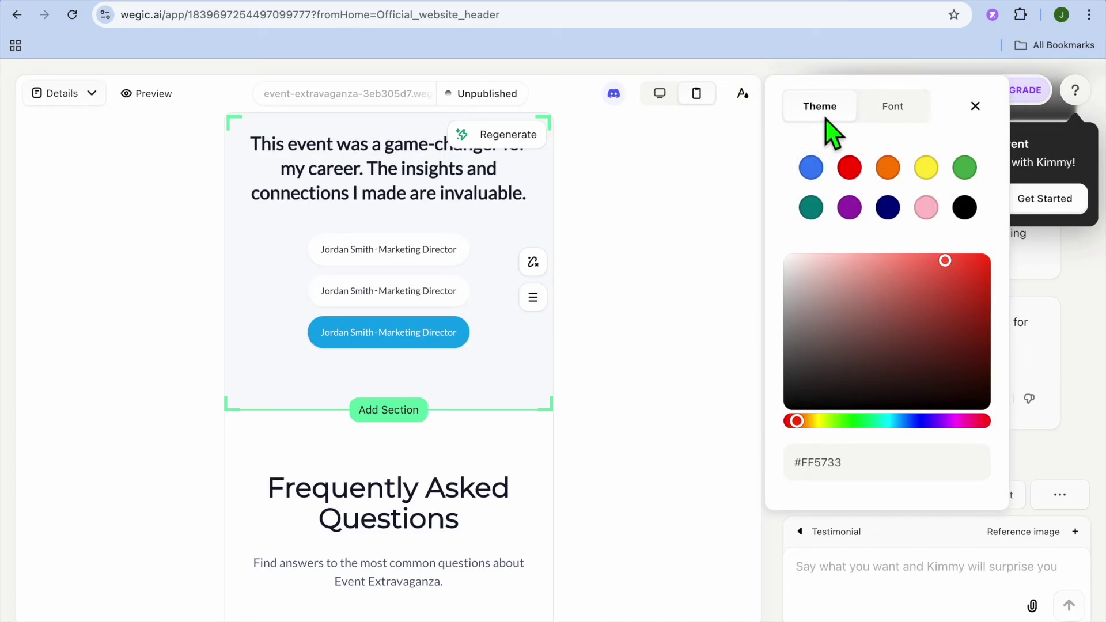
click(891, 108)
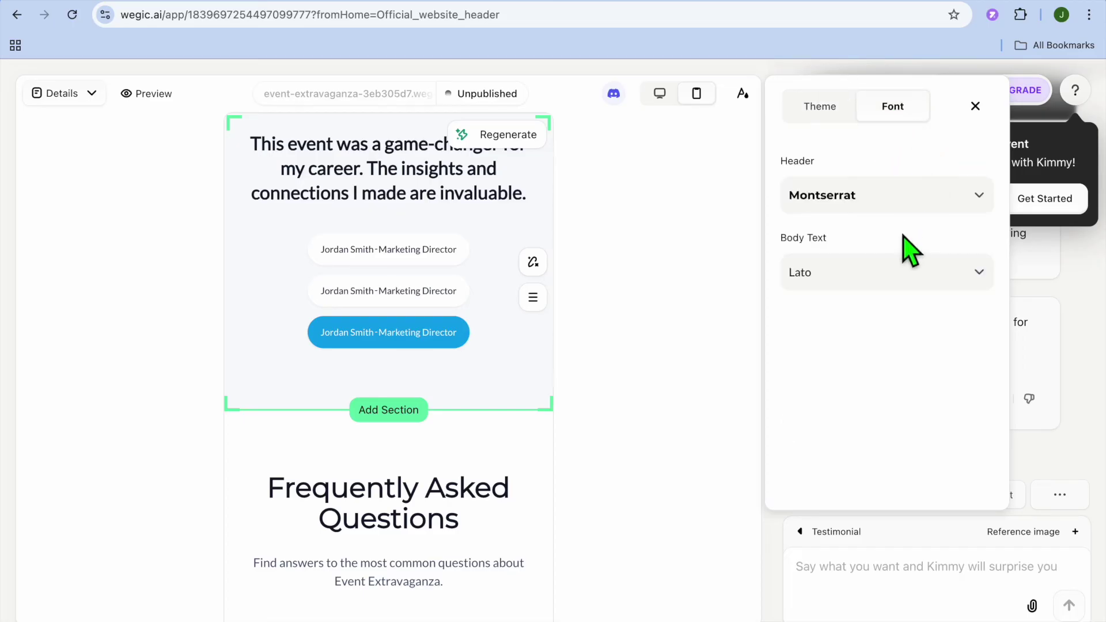
click(975, 107)
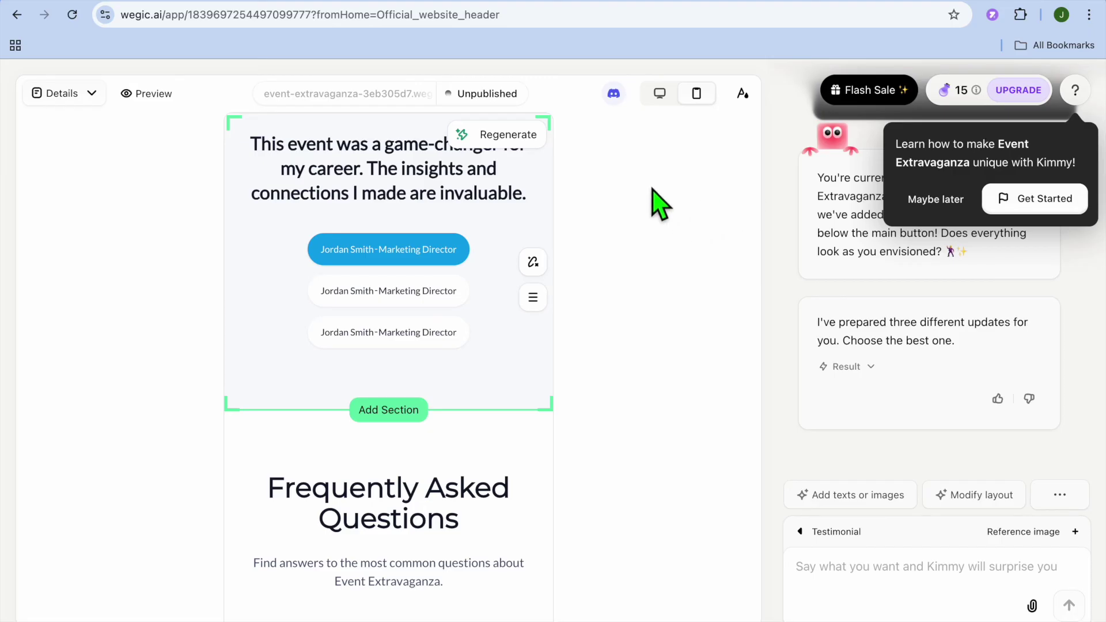
- From the Unpublished badge, review the free wegic.app domain name, publish the site, and copy its link
click(491, 98)
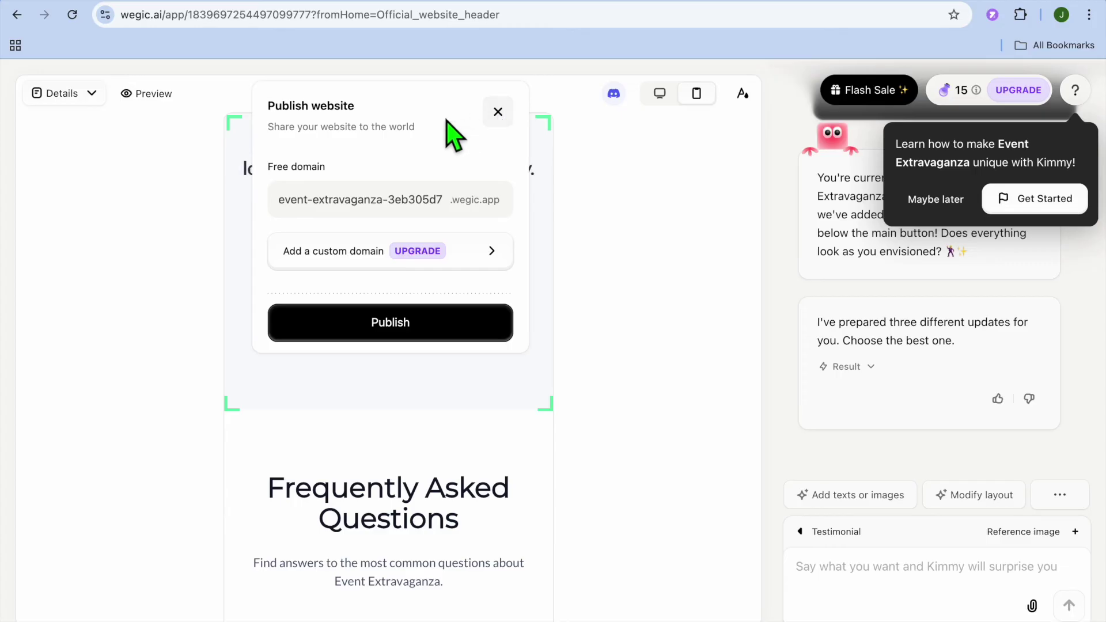
click(383, 201)
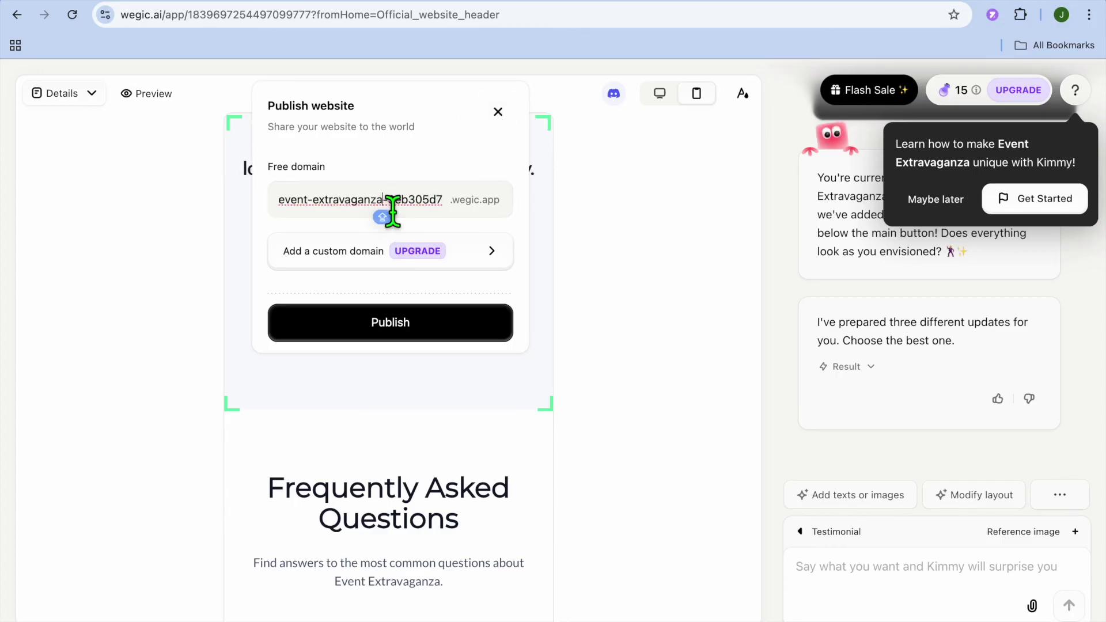
click(448, 203)
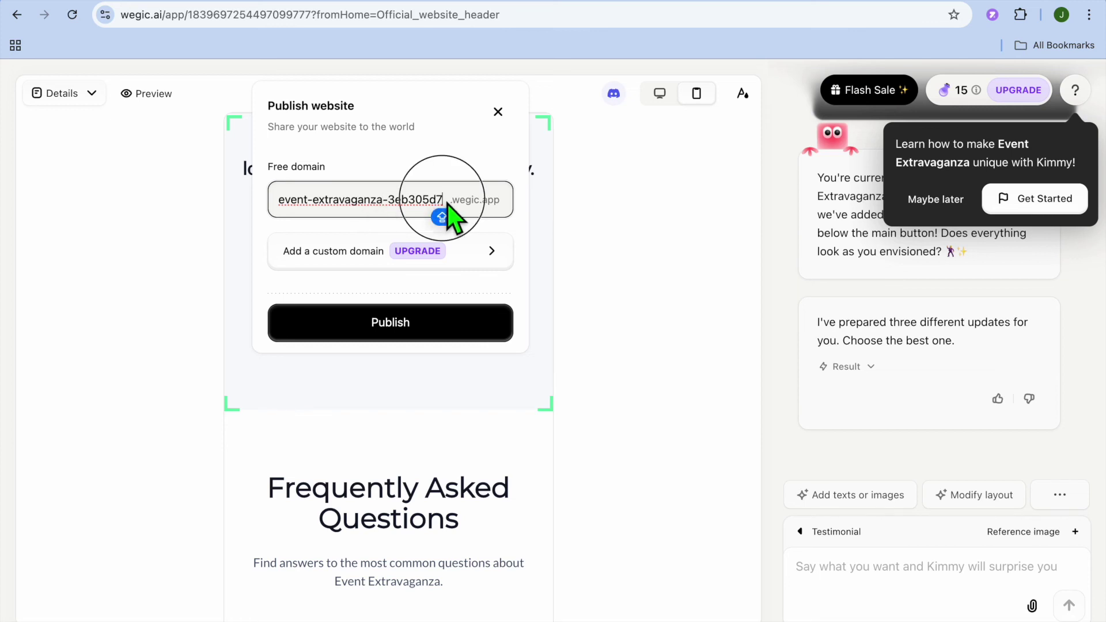
drag(448, 203, 279, 201)
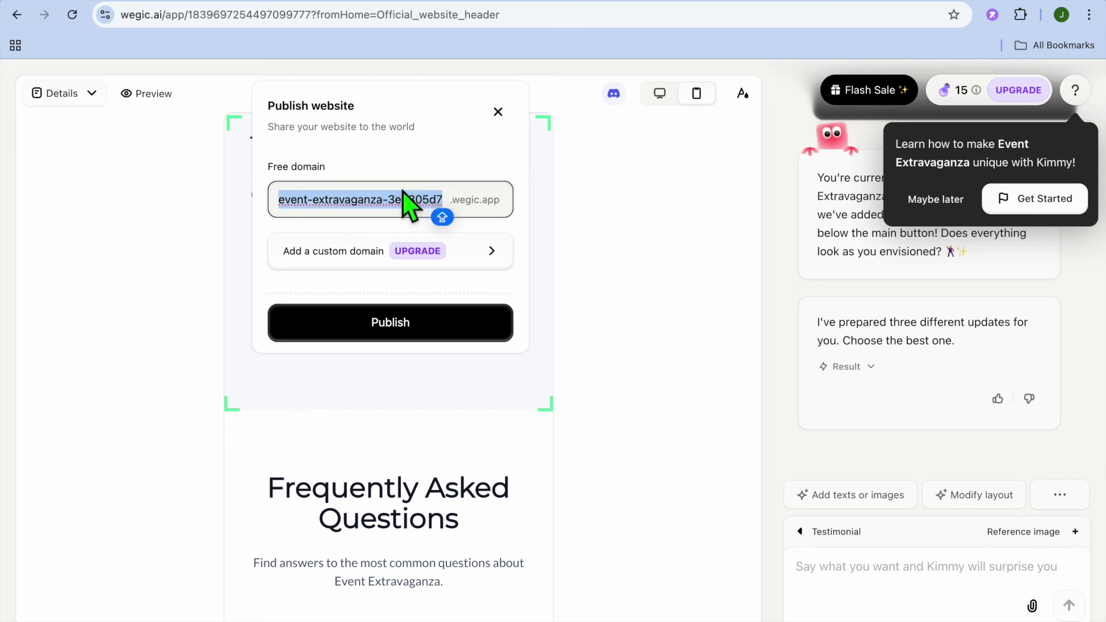
click(413, 332)
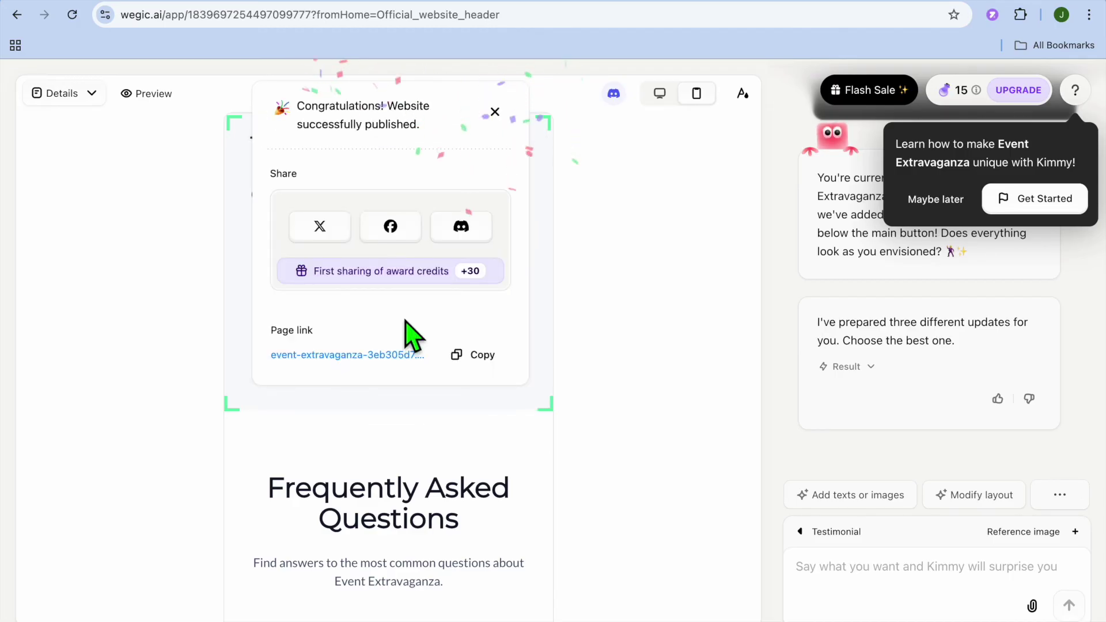
click(467, 360)
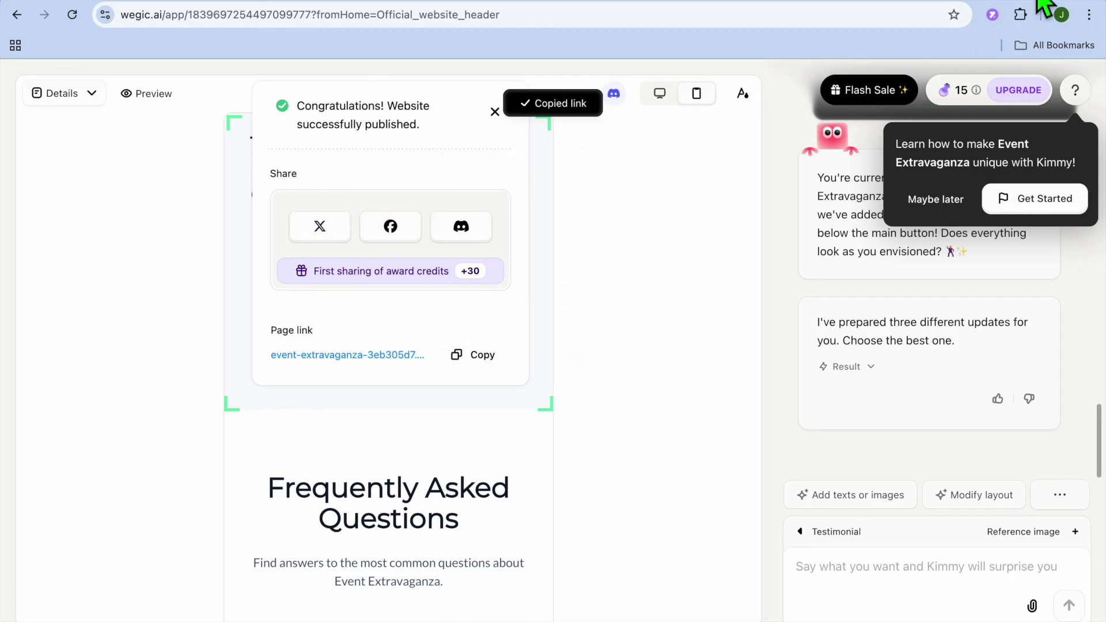
- Paste the copied link into a new Chrome tab, scroll the live site, and return to Wegic
key(super+t)
right_click(790, 22)
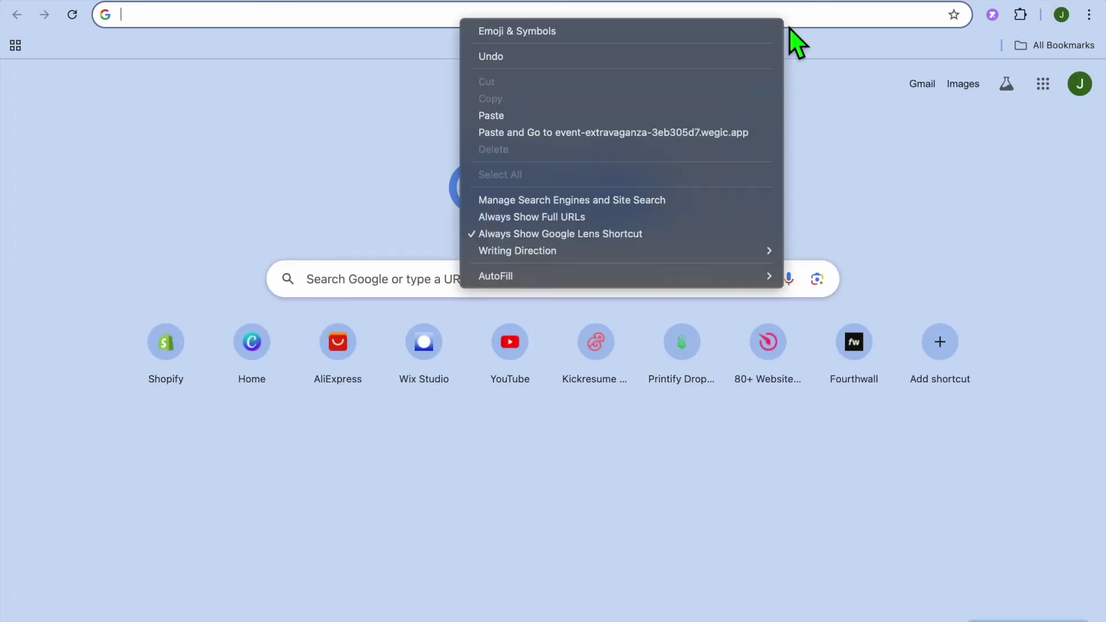
click(707, 141)
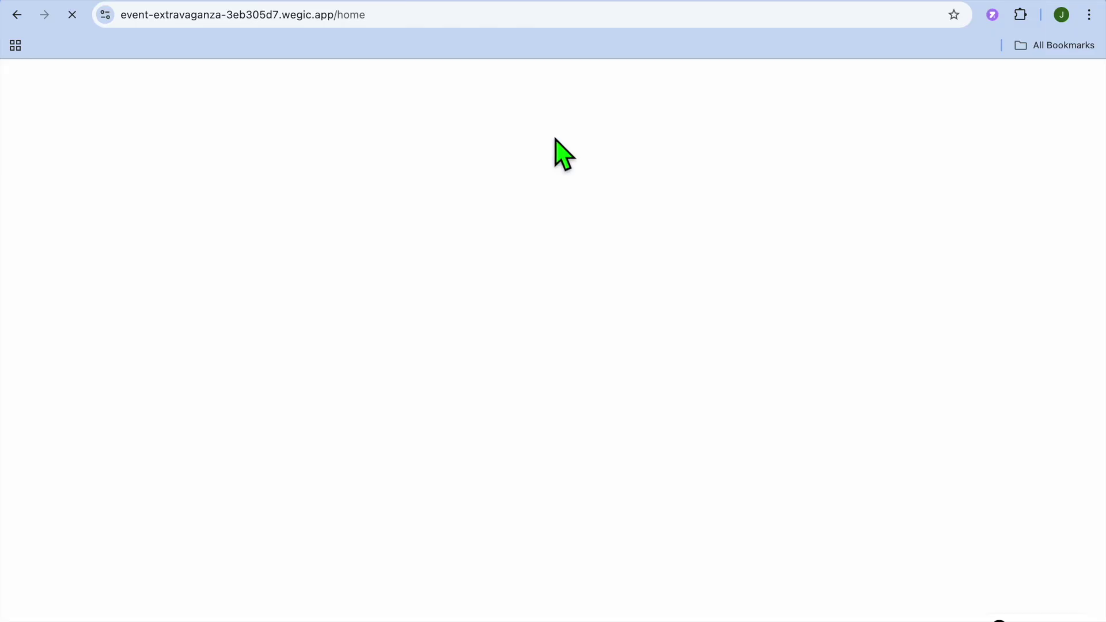
scroll(433, 195, down, 20)
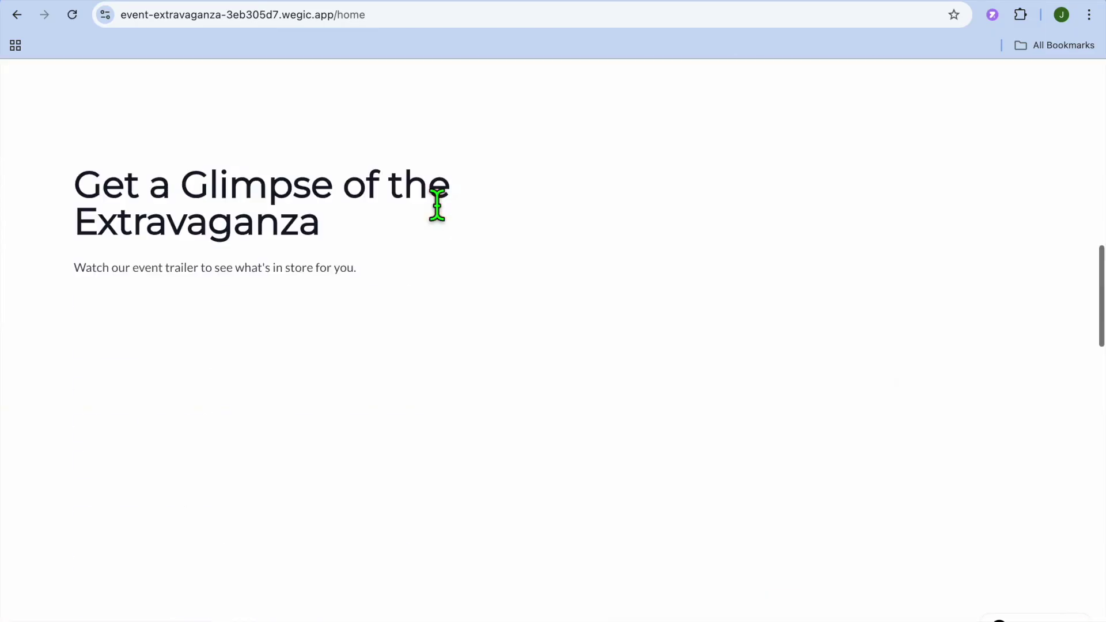
scroll(433, 195, up, 20)
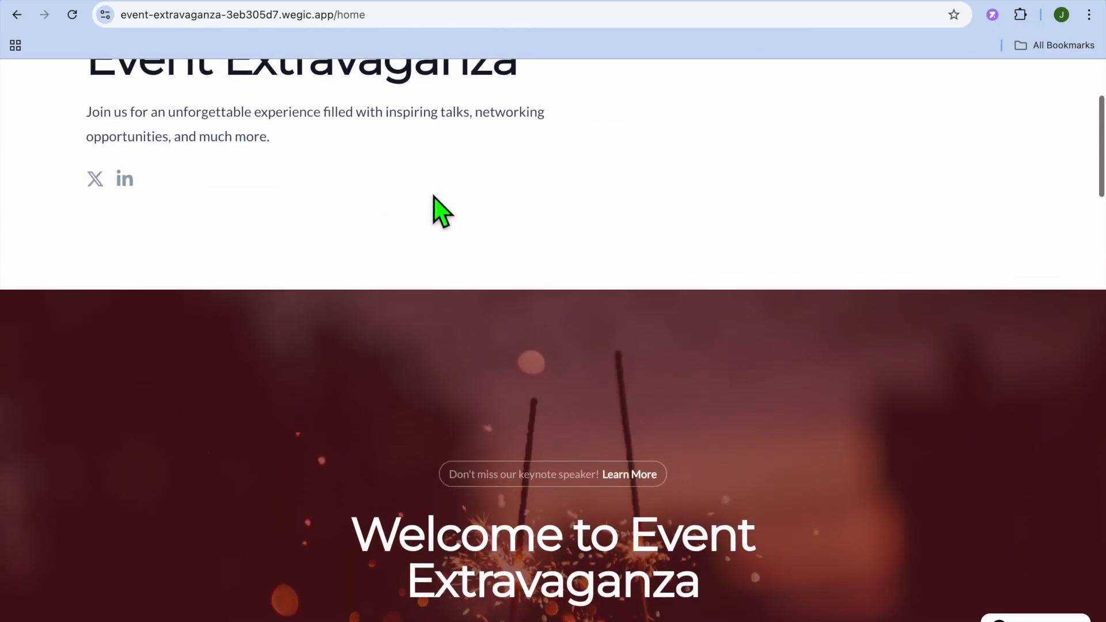
scroll(435, 207, down, 10)
scroll(441, 201, down, 5)
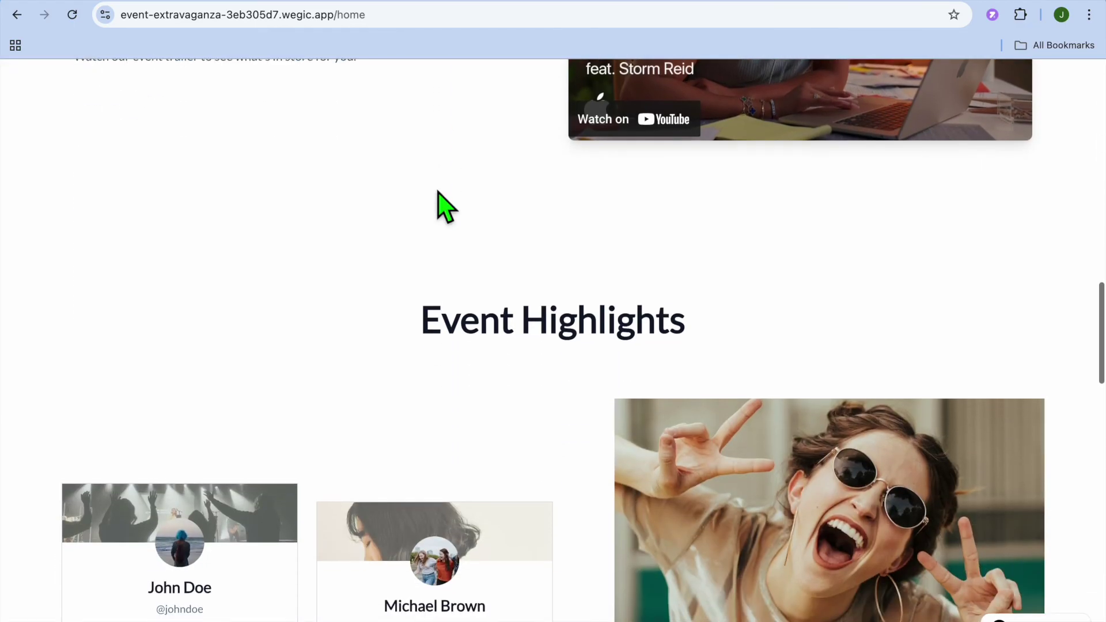
scroll(440, 205, up, 9)
click(109, 5)
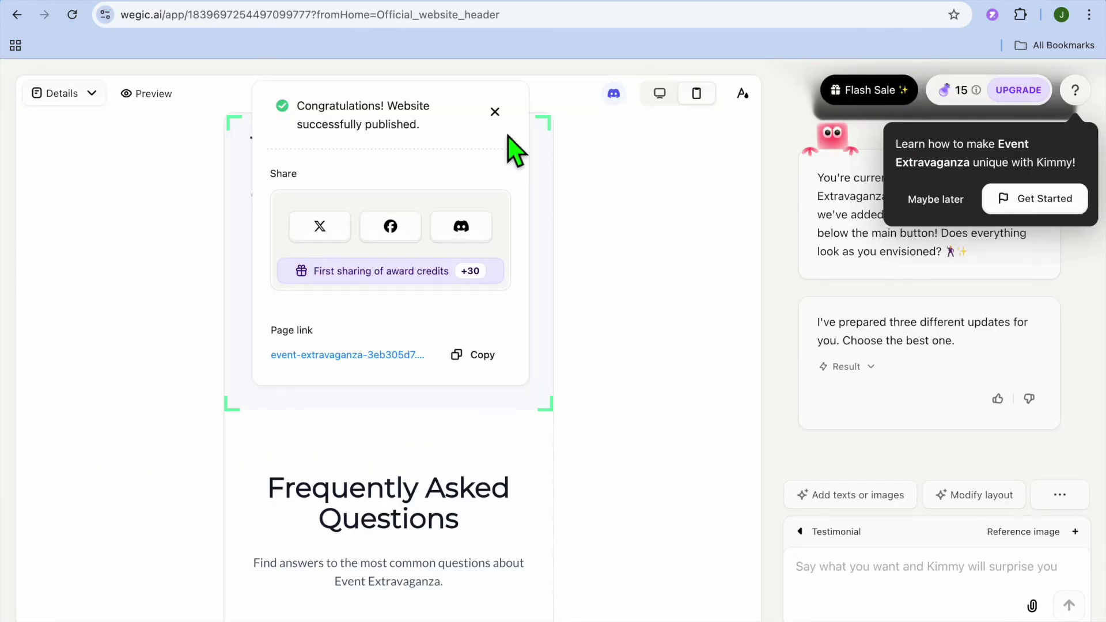
- Dismiss the publish success dialog and check the site's pages in the Details page dropdown
click(494, 111)
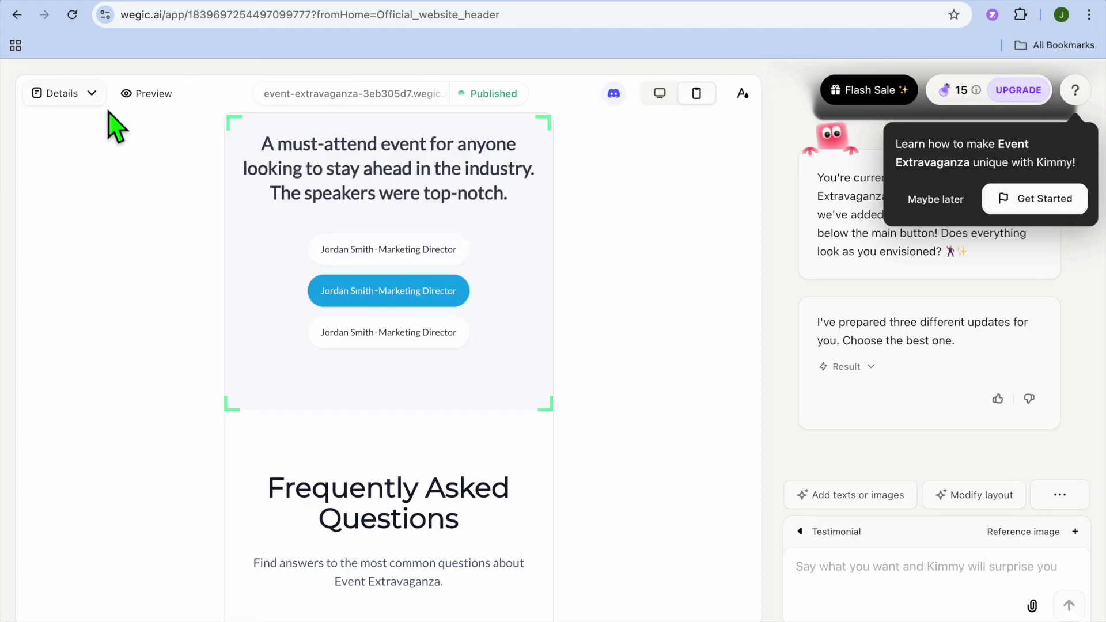
click(89, 99)
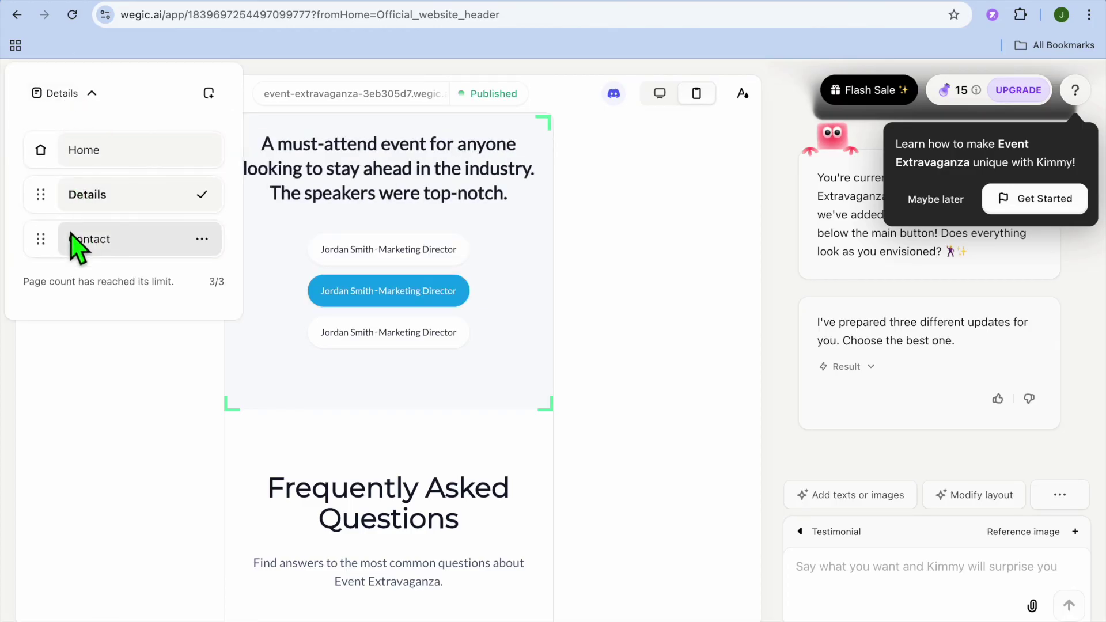
click(73, 367)
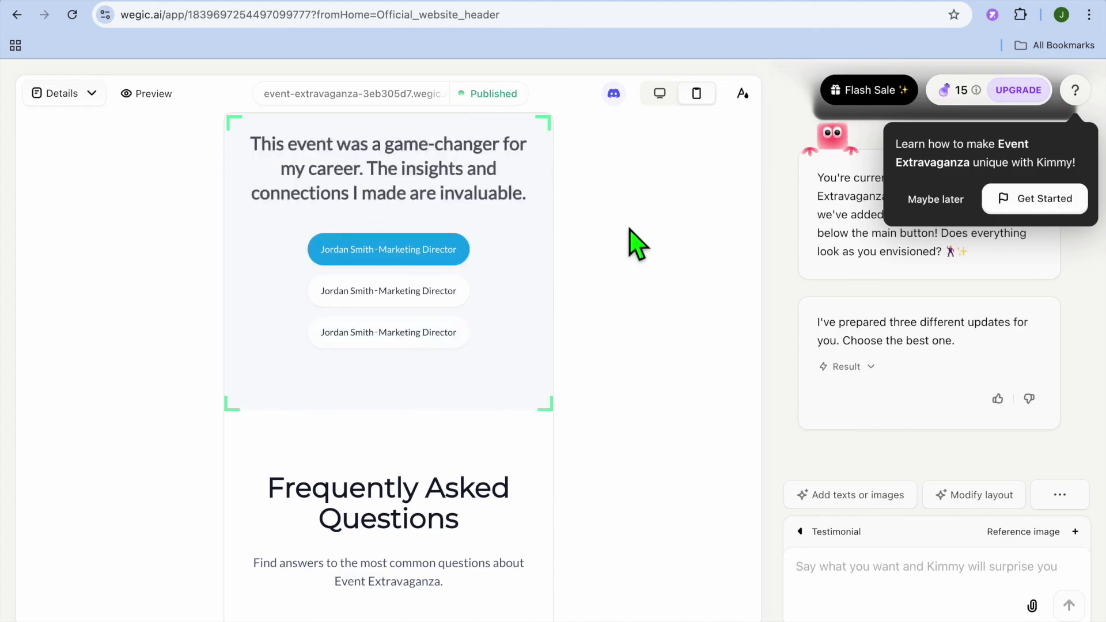
mouse_move(1034, 2)
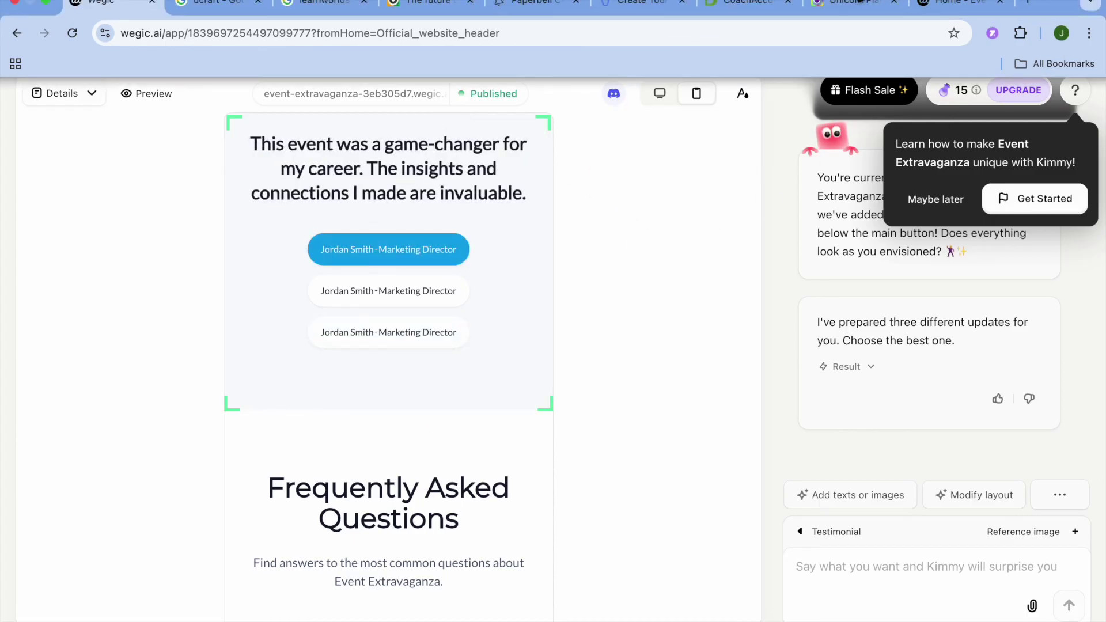